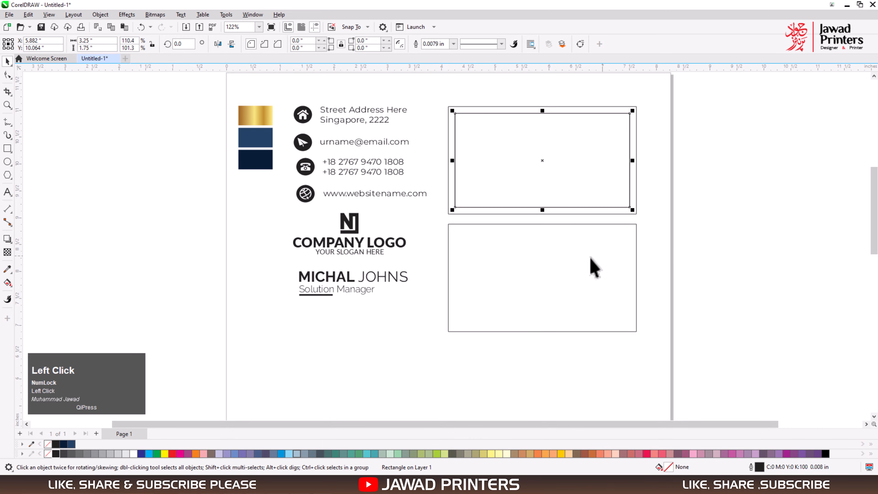
# Centre the 3.25 × 1.75 in margin rectangle horizontally and vertically inside the lower card rectangle.
pyautogui.keyDown('shift'); pyautogui.click(591, 257); pyautogui.keyUp('shift')
pyautogui.press('c')
pyautogui.press('e')
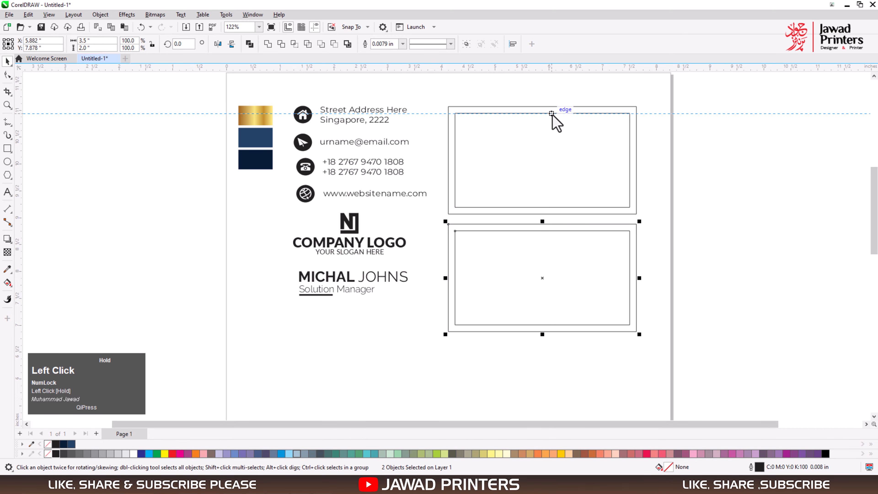
# Place horizontal and vertical guidelines along the edges of the inner margin rectangles of both cards.
pyautogui.moveTo(551, 77); pyautogui.dragTo(553, 130)
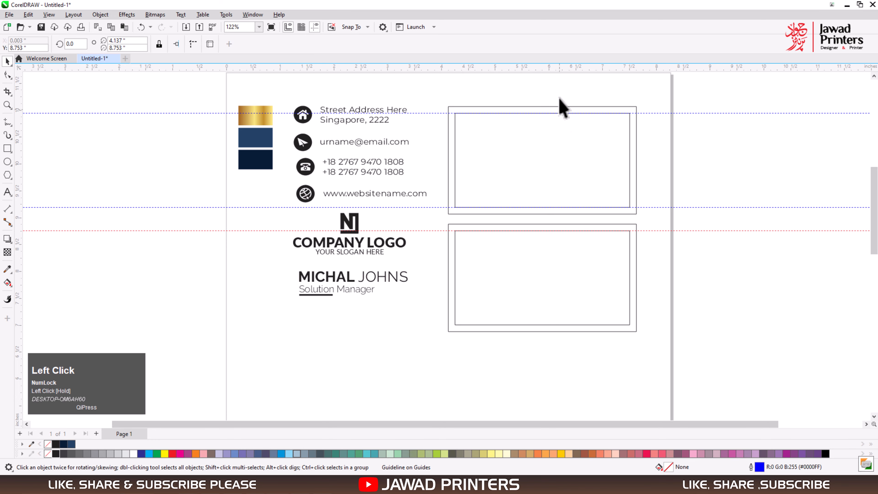
pyautogui.moveTo(565, 326); pyautogui.dragTo(565, 326)
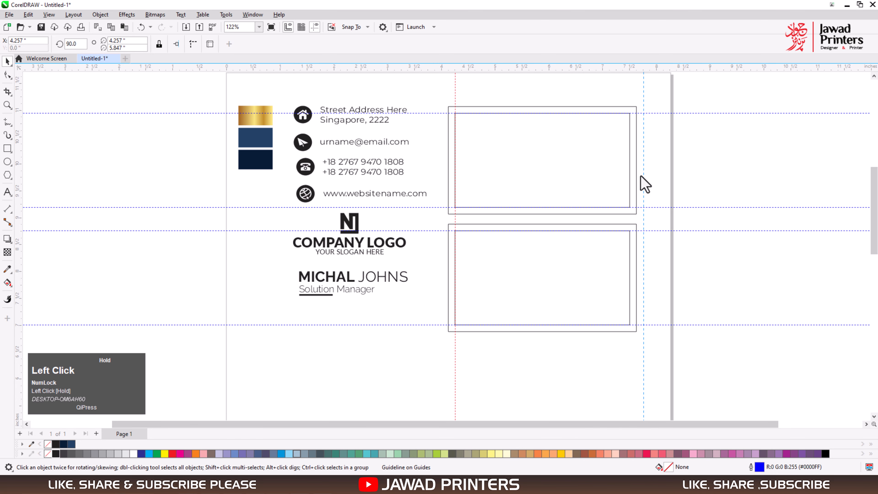
pyautogui.moveTo(630, 166); pyautogui.dragTo(630, 166)
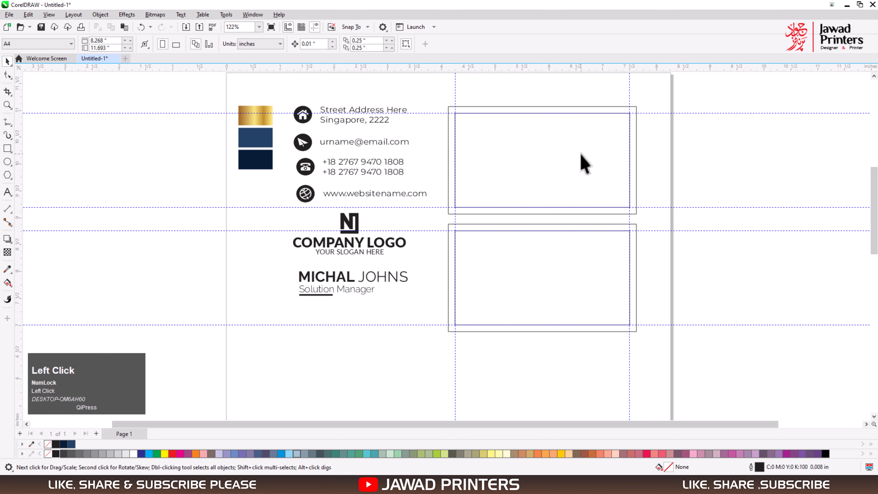
# Delete the inner margin rectangles from the upper and lower cards, keeping the guidelines.
pyautogui.click(582, 162)
pyautogui.rightClick(582, 159)
pyautogui.click(565, 261)
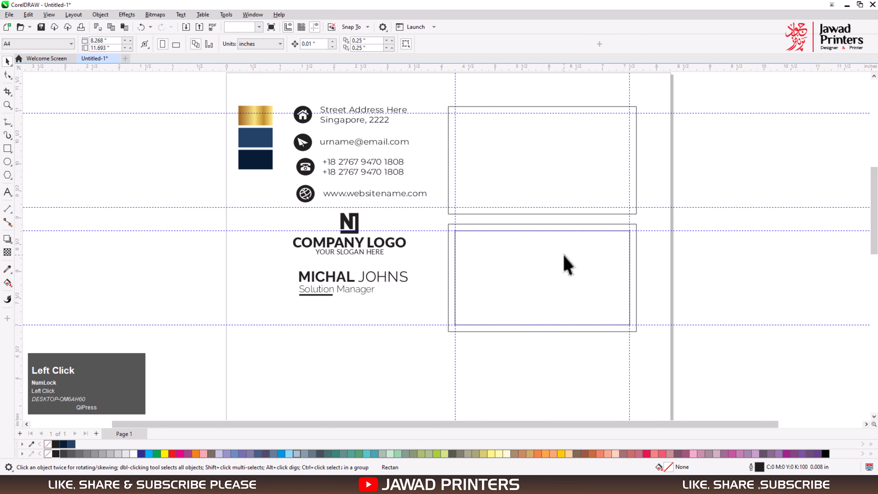
pyautogui.rightClick(565, 262)
pyautogui.click(588, 266)
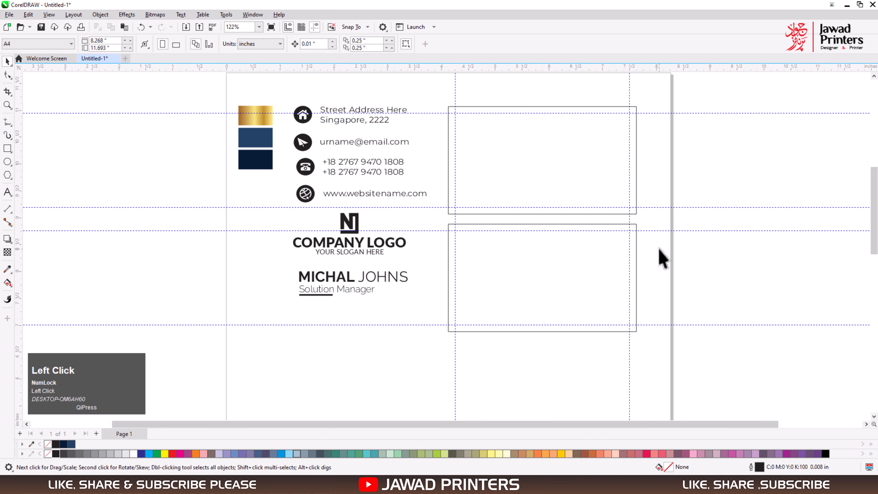
# Move the three colour swatches beside the upper card's right edge and shrink them to about 0.4 × 0.74 in overall.
pyautogui.press('F2')
pyautogui.moveTo(231, 94); pyautogui.dragTo(661, 247)
pyautogui.moveTo(121, 244); pyautogui.dragTo(117, 236)
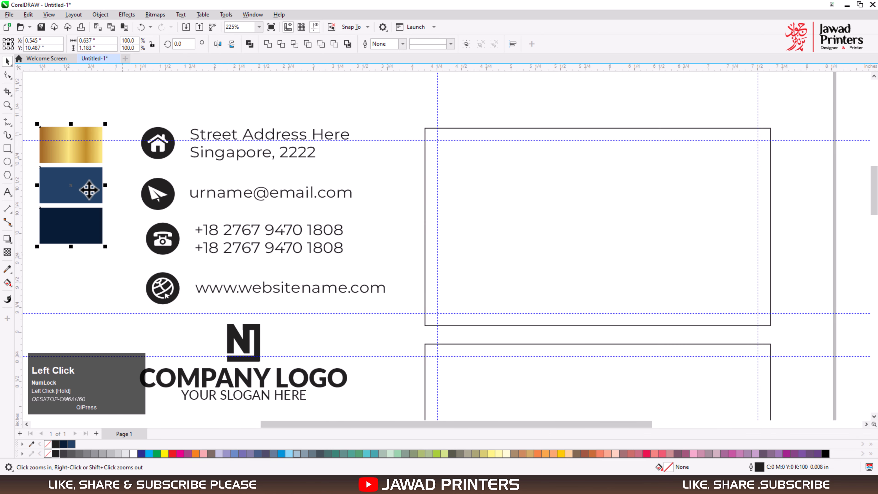
pyautogui.moveTo(89, 187); pyautogui.dragTo(825, 222)
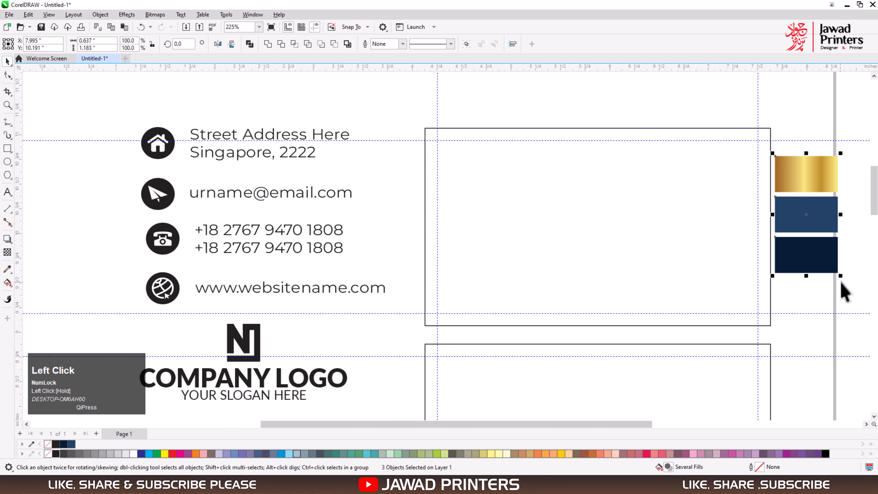
pyautogui.moveTo(839, 274); pyautogui.dragTo(815, 229)
pyautogui.moveTo(808, 194); pyautogui.dragTo(811, 205)
# Apply a vertical linear fountain fill to the upper card rectangle, running from near its bottom edge to near its top edge.
pyautogui.press('F2')
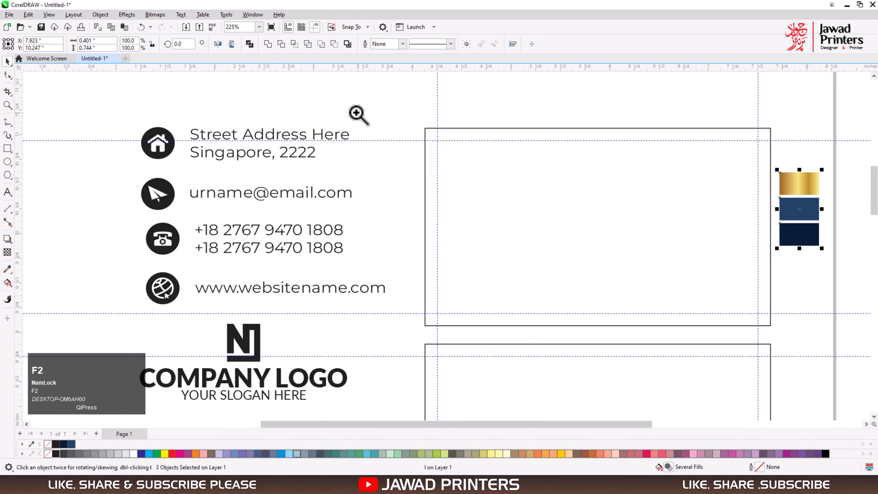
pyautogui.moveTo(363, 111); pyautogui.dragTo(847, 351)
pyautogui.click(421, 213)
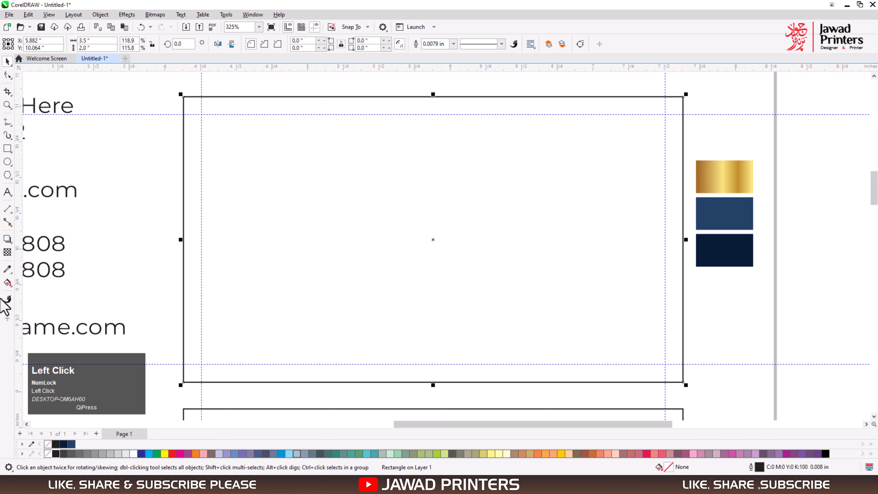
pyautogui.click(7, 283)
pyautogui.moveTo(428, 372); pyautogui.dragTo(429, 110)
pyautogui.click(429, 287)
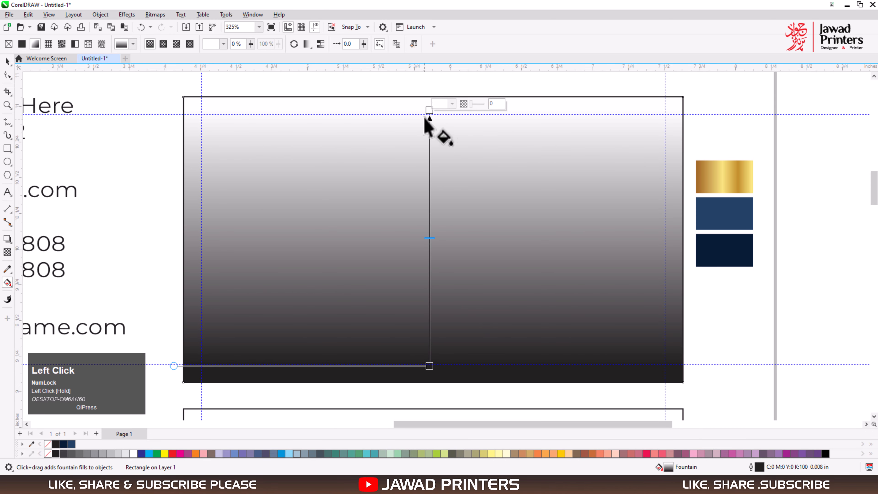
# Sample the medium blue swatch for the card gradient's top node and the dark navy swatch for its bottom node.
pyautogui.click(452, 104)
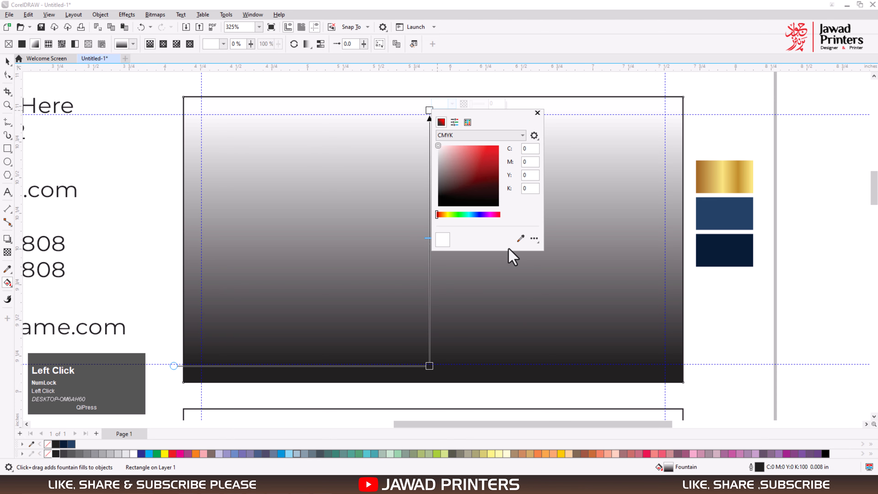
pyautogui.click(521, 238)
pyautogui.click(722, 213)
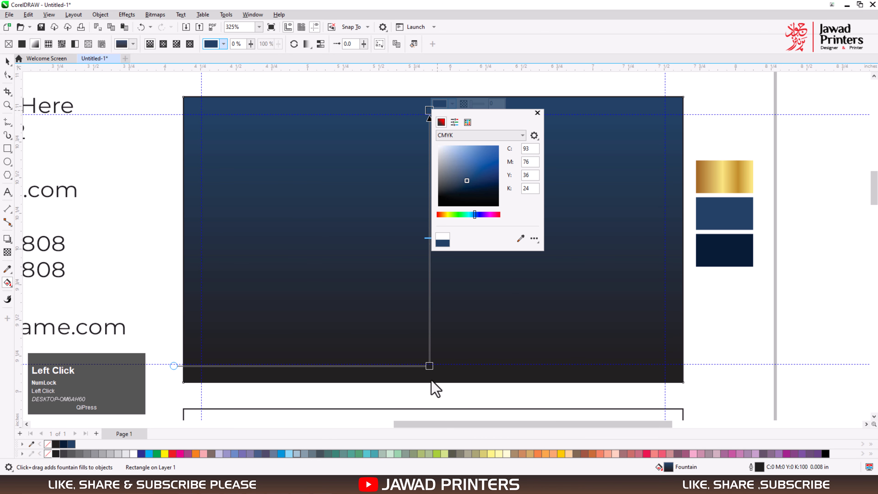
pyautogui.click(430, 367)
pyautogui.click(451, 359)
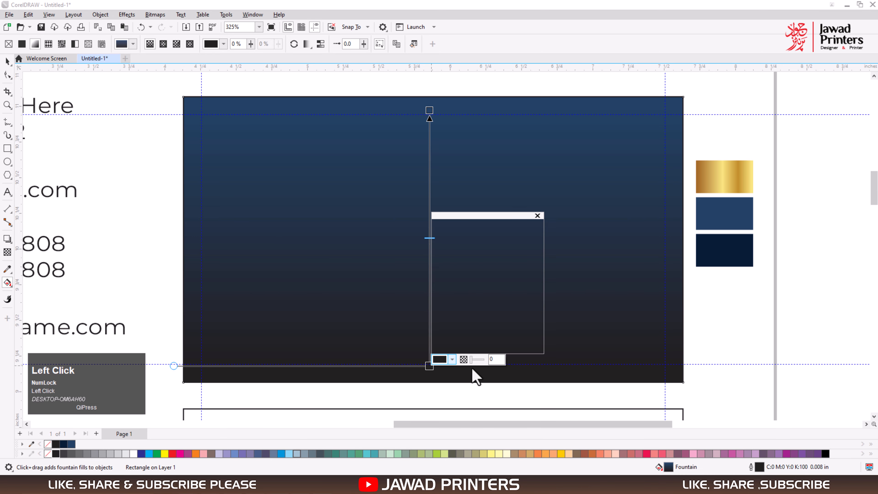
pyautogui.click(519, 341)
pyautogui.click(719, 247)
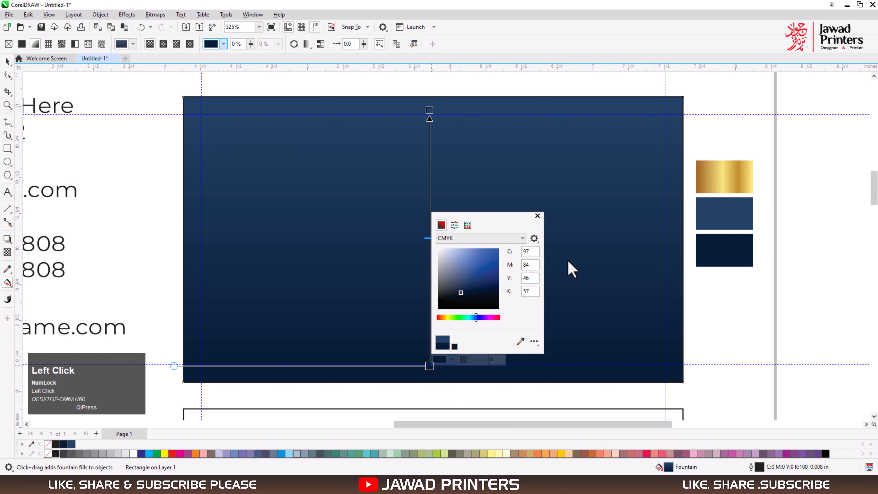
pyautogui.click(538, 216)
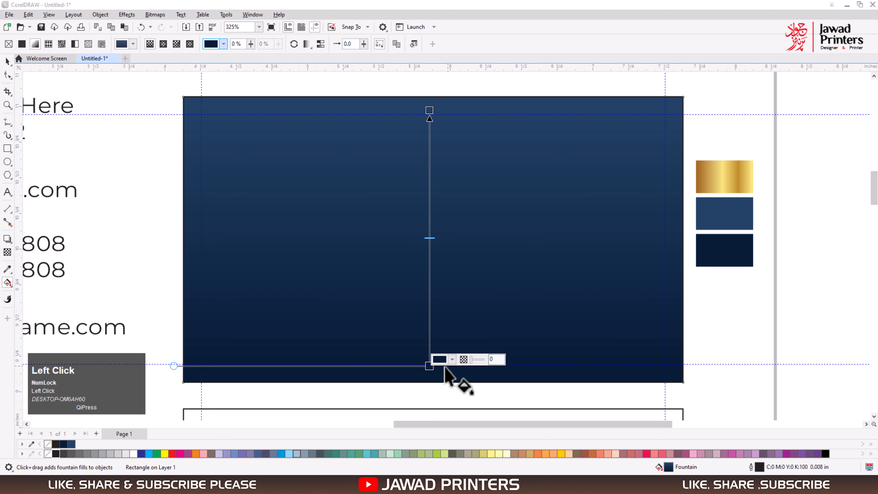
# Reverse the card's gradient to dark navy at the top and medium blue just below the bottom edge.
pyautogui.moveTo(430, 366); pyautogui.dragTo(430, 358)
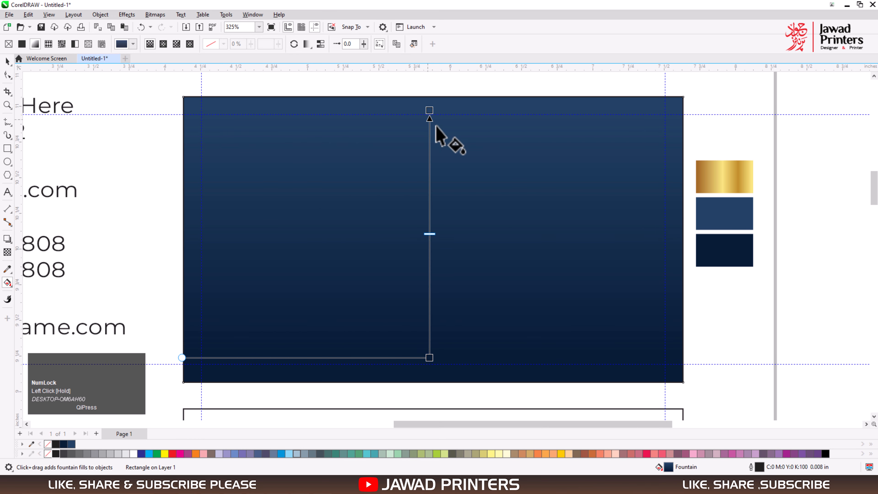
pyautogui.moveTo(447, 105); pyautogui.dragTo(452, 372)
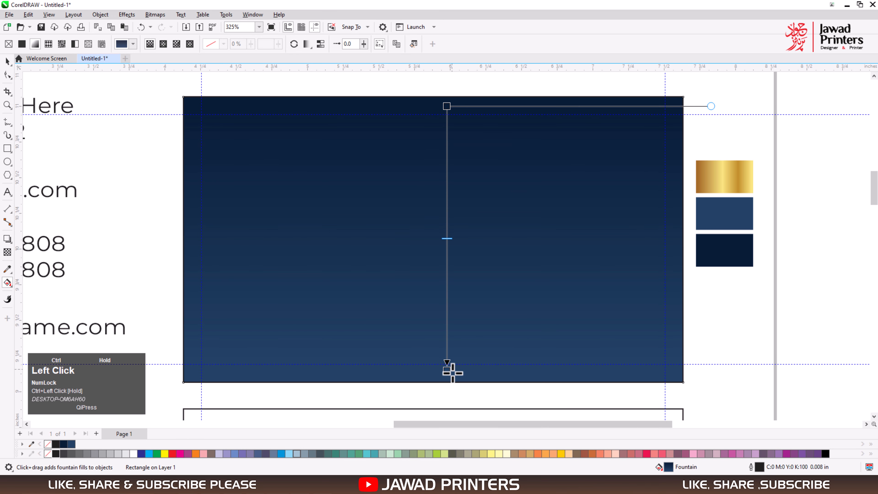
pyautogui.moveTo(448, 107); pyautogui.dragTo(449, 121)
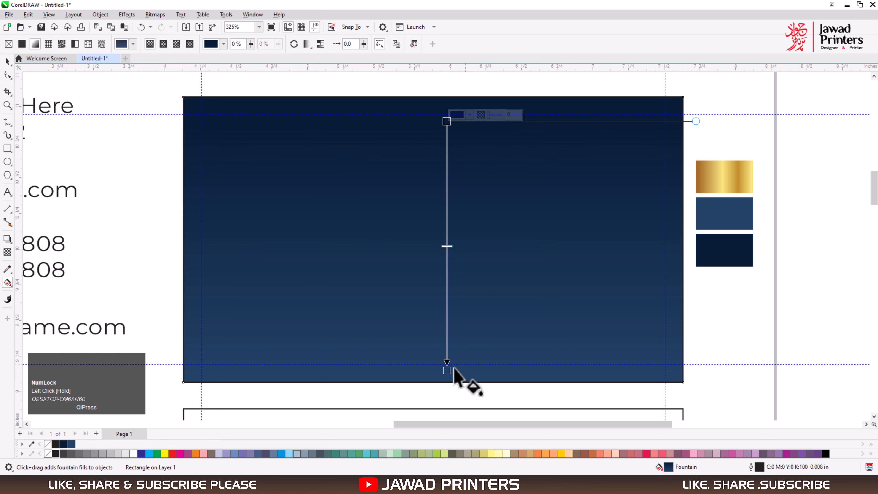
pyautogui.moveTo(448, 371); pyautogui.dragTo(447, 400)
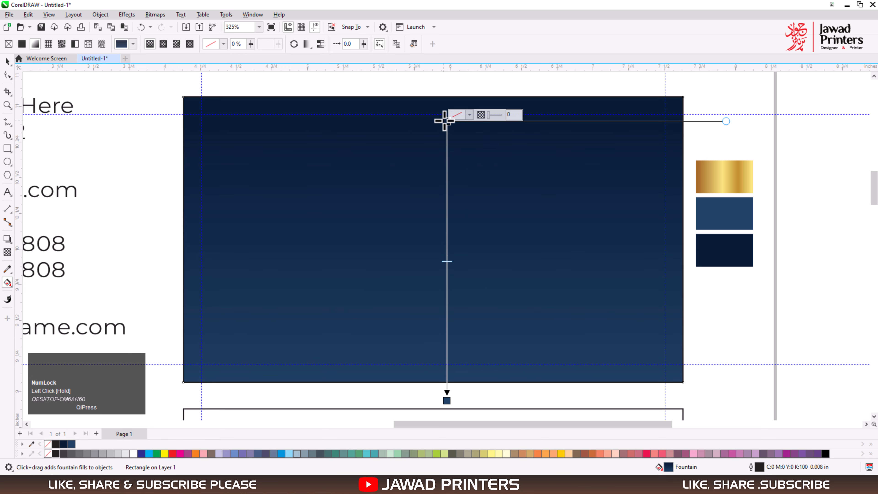
pyautogui.moveTo(443, 119); pyautogui.dragTo(442, 132)
pyautogui.press('space')
pyautogui.click(716, 320)
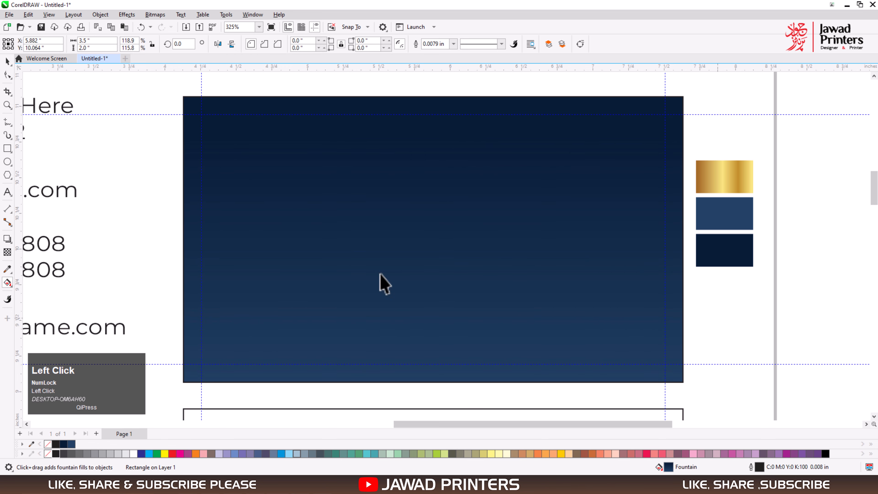
# Draw a strip rectangle about 3.5 × 0.28 in along the upper card's bottom edge.
pyautogui.click(11, 147)
pyautogui.moveTo(184, 383); pyautogui.dragTo(684, 342)
pyautogui.press('space')
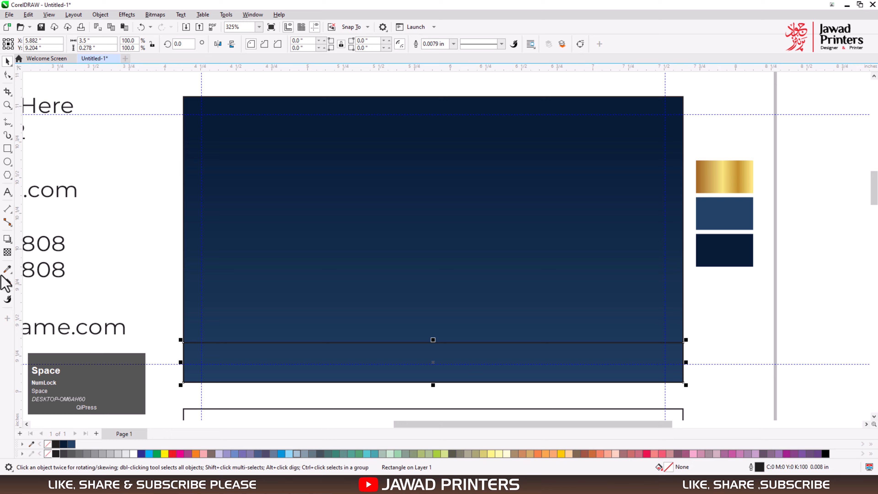
# Copy the card's gradient to the bottom strip, run it from navy at the bottom to blue at the top, and remove the strip's outline.
pyautogui.click(8, 284)
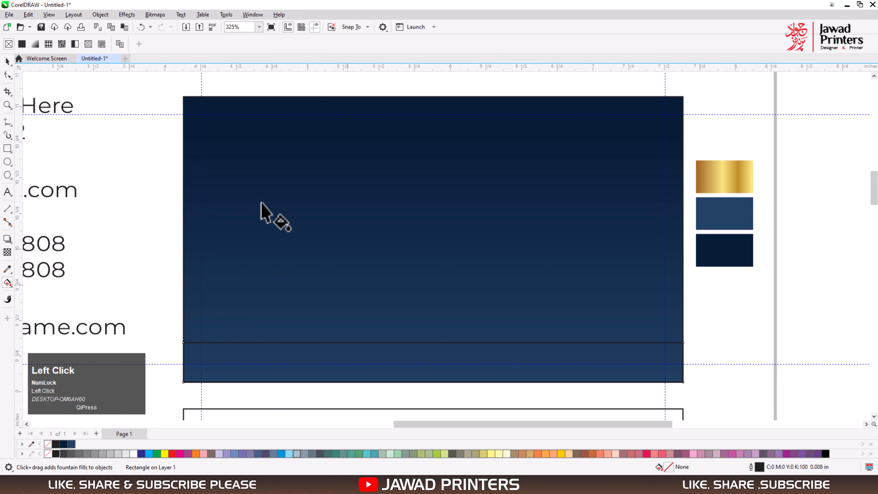
pyautogui.click(358, 193)
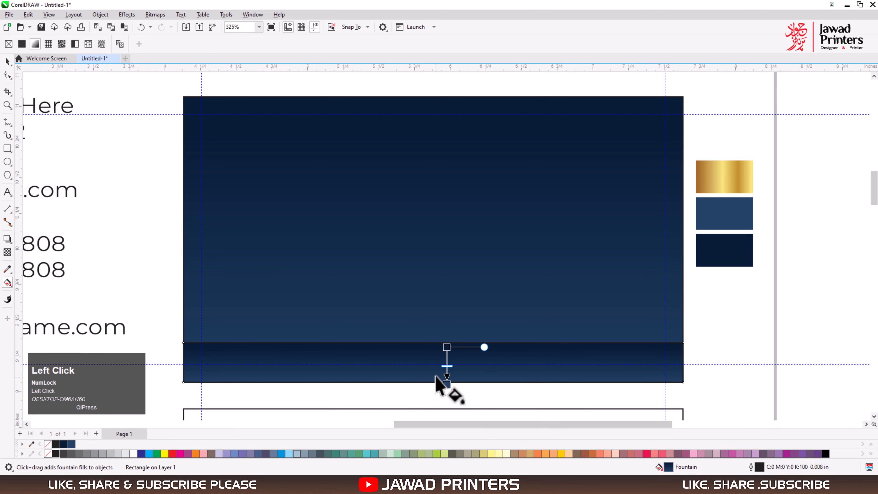
pyautogui.moveTo(437, 377); pyautogui.dragTo(435, 347)
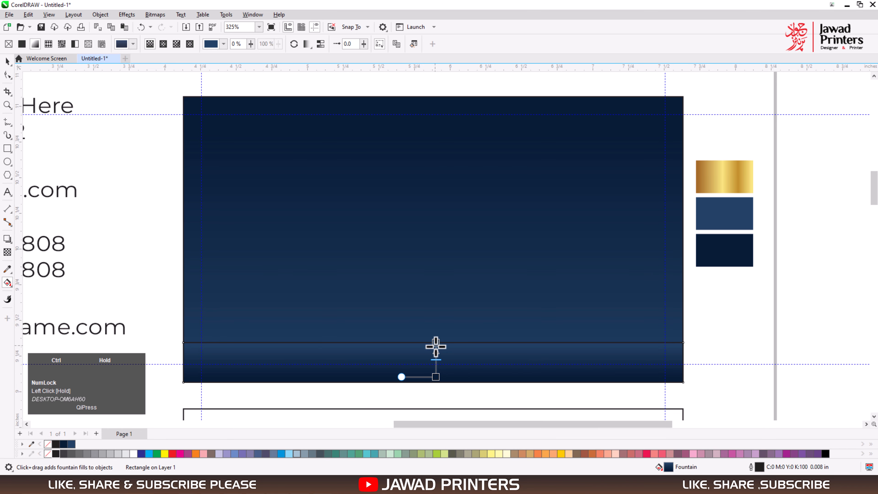
pyautogui.press('space')
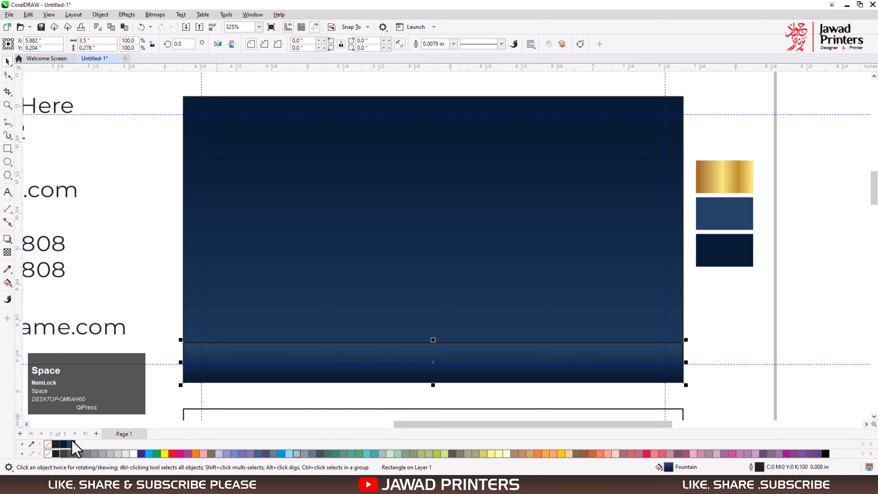
pyautogui.rightClick(49, 453)
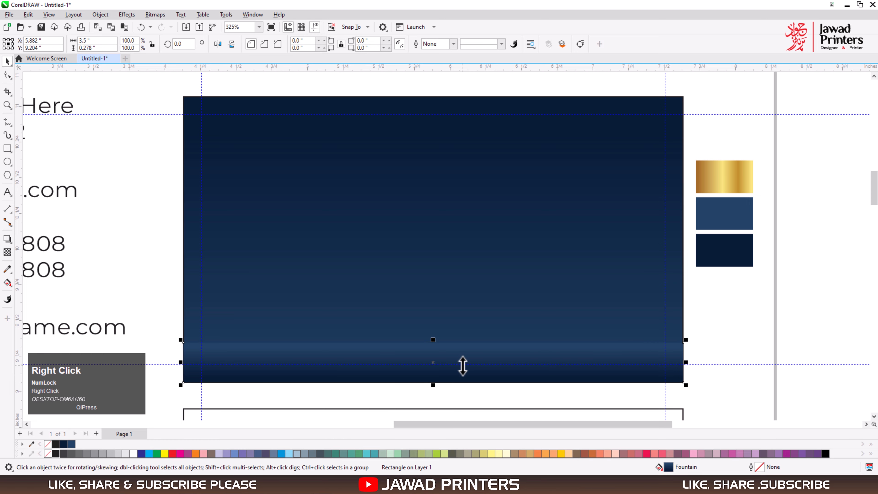
# Flip the bottom strip's gradient to dark navy at the top and medium blue at the bottom.
pyautogui.press('space')
pyautogui.moveTo(446, 347); pyautogui.dragTo(446, 382)
pyautogui.press('space')
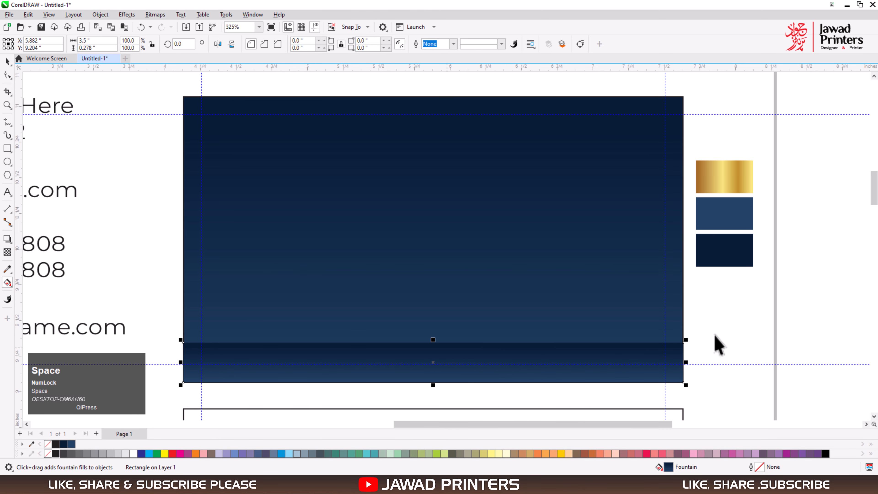
# Redraw the main card rectangle's gradient vertically, from dark navy just above the strip to medium blue near the top edge.
pyautogui.click(715, 343)
pyautogui.click(415, 282)
pyautogui.press('space')
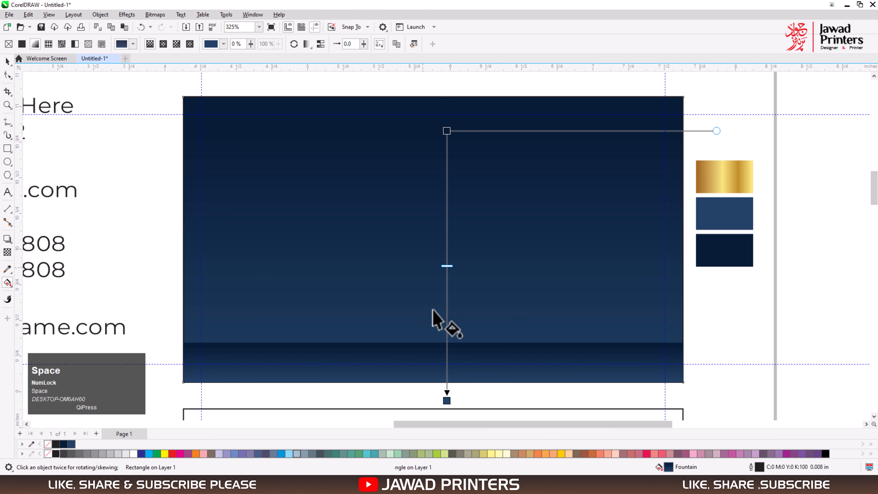
pyautogui.moveTo(424, 334); pyautogui.dragTo(430, 121)
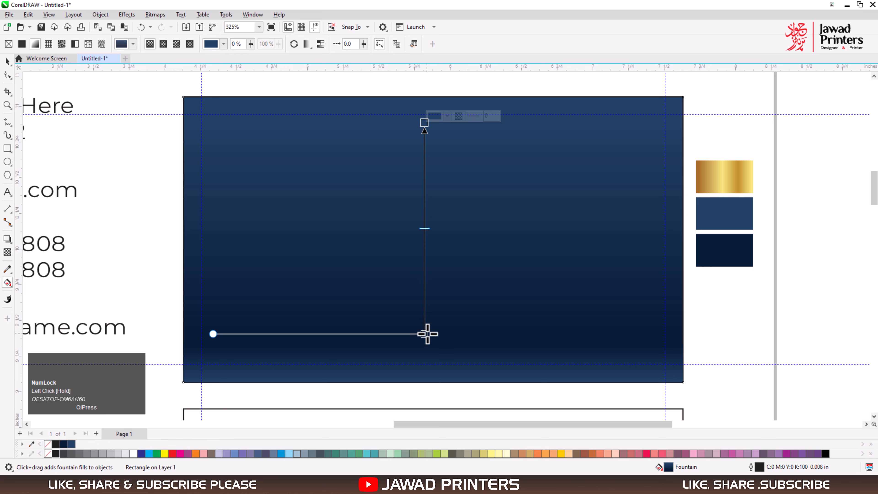
pyautogui.moveTo(428, 333); pyautogui.dragTo(428, 362)
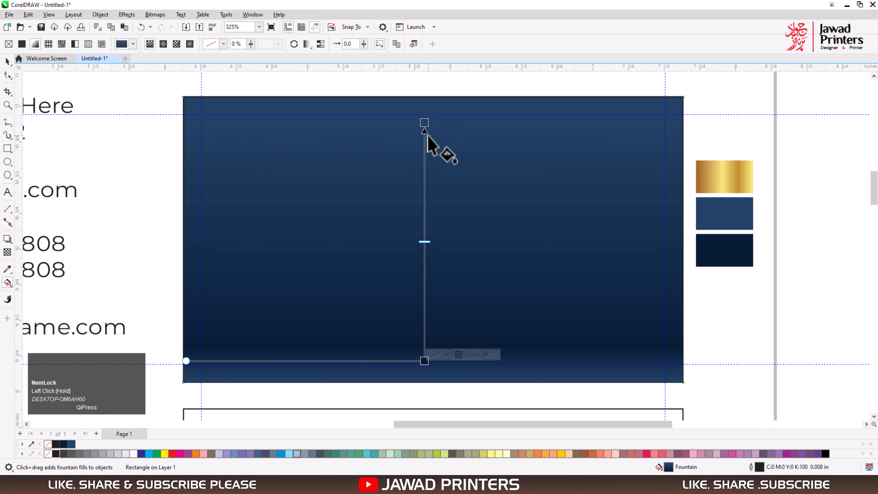
pyautogui.moveTo(424, 118); pyautogui.dragTo(427, 145)
pyautogui.hotkey('ctrl', 'z')
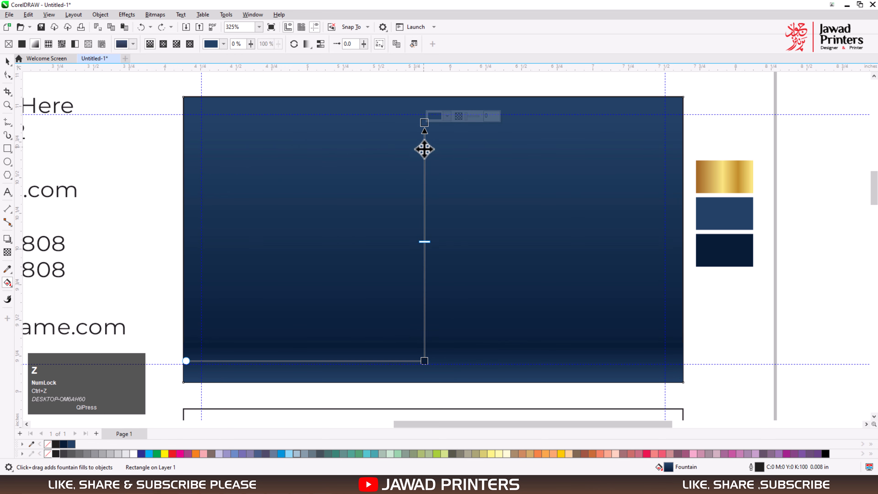
pyautogui.hotkey('ctrl', 'z')
# Redraw the bottom strip's gradient vertically with medium blue at its top and dark navy at its bottom, and select the card rectangle.
pyautogui.click(448, 368)
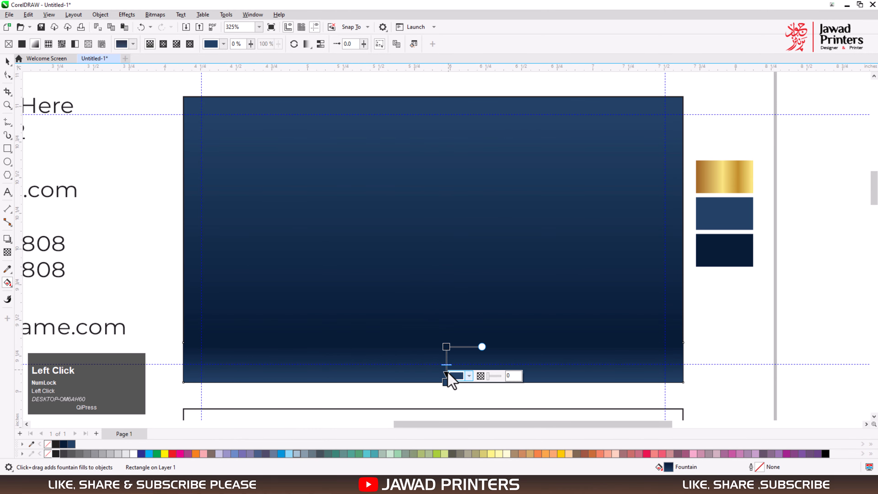
pyautogui.moveTo(435, 347)
pyautogui.mouseDown()
pyautogui.moveTo(433, 382)
pyautogui.moveTo(420, 346)
pyautogui.moveTo(450, 377)
pyautogui.mouseUp()
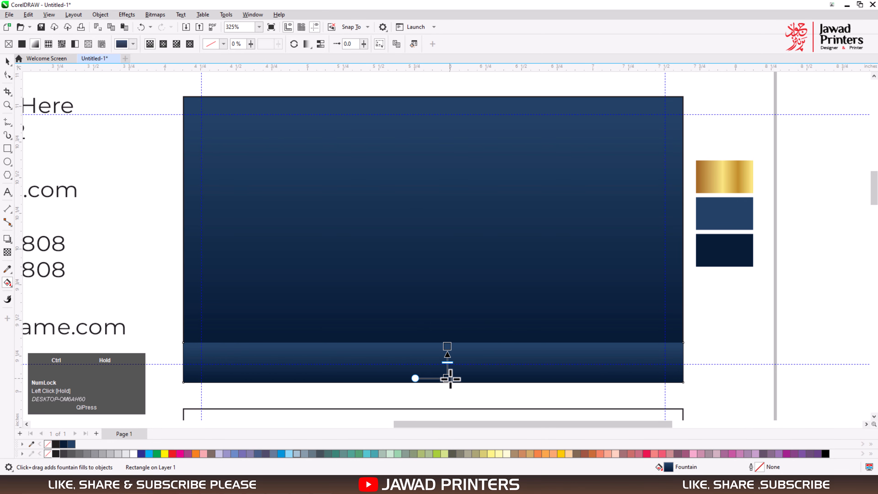
pyautogui.press('space')
pyautogui.click(691, 337)
pyautogui.click(280, 176)
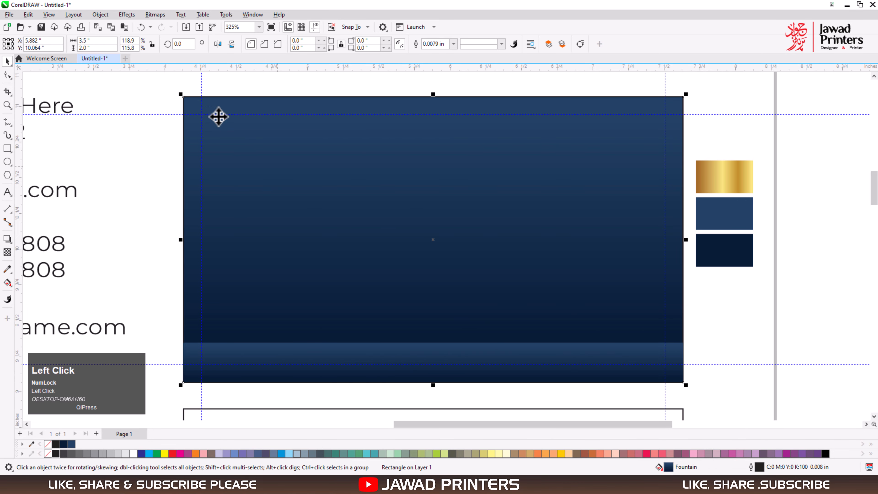
# Draw a thin horizontal rectangle about 1.42 × 0.02 in starting at the card's left edge, in its upper half.
pyautogui.press('F2')
pyautogui.moveTo(147, 83); pyautogui.dragTo(750, 415)
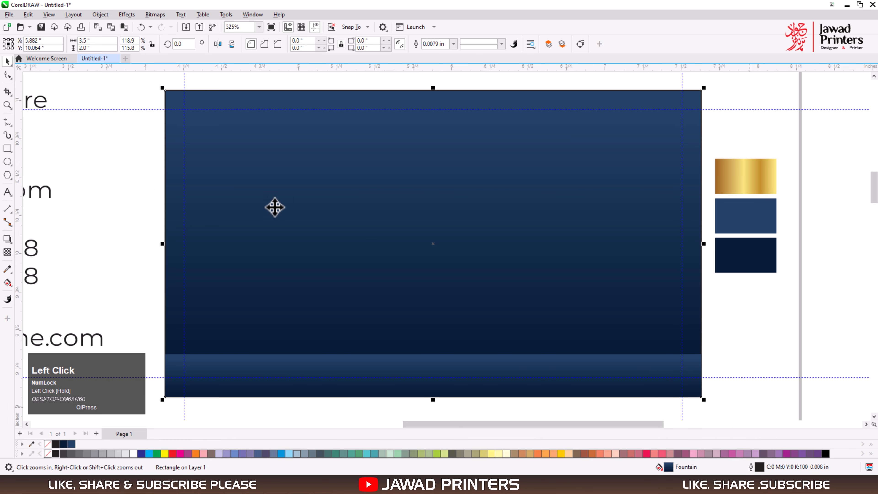
pyautogui.click(8, 148)
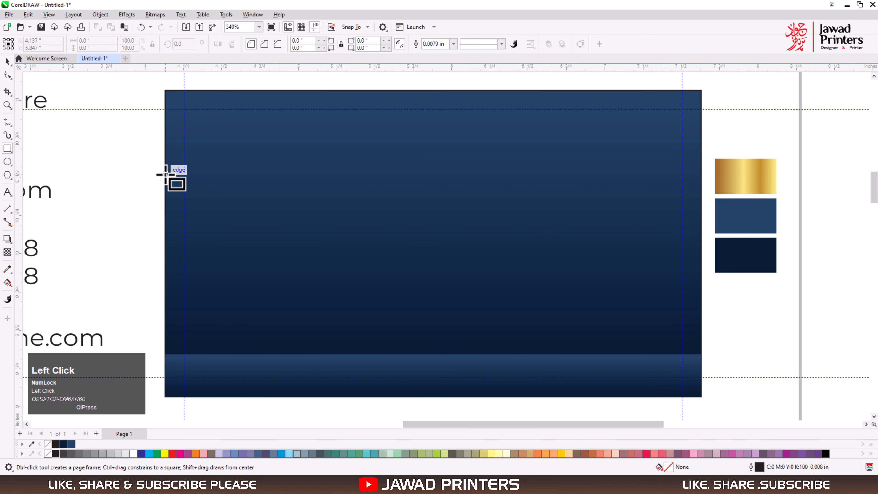
pyautogui.moveTo(166, 175); pyautogui.dragTo(385, 178)
pyautogui.press('space')
# Copy the gold gradient swatch's attributes onto the thin rectangle with the Attributes Eyedropper.
pyautogui.click(743, 298)
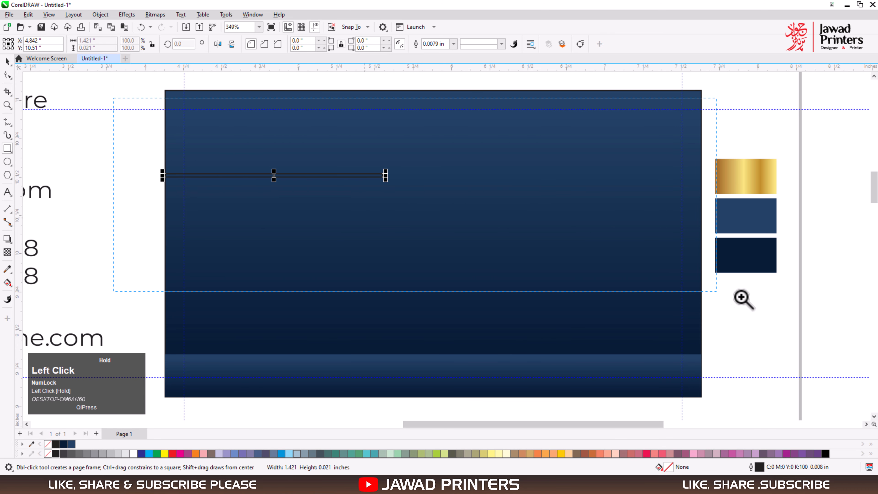
pyautogui.click(8, 269)
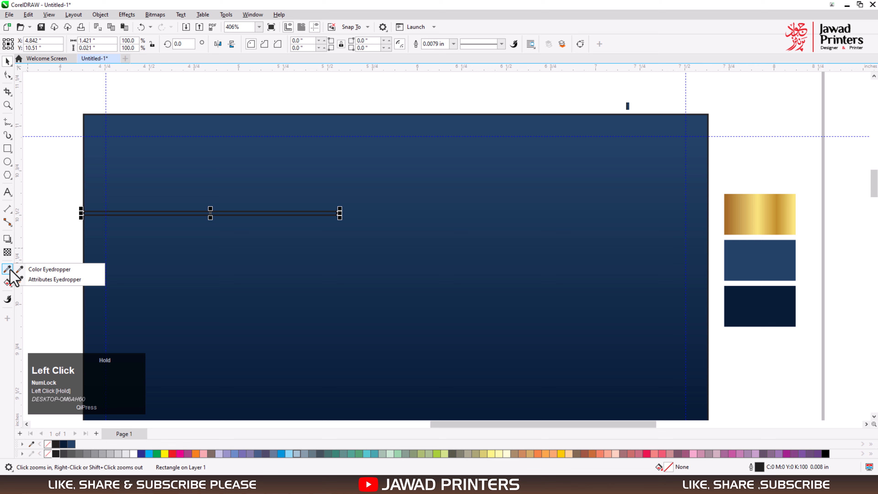
pyautogui.click(52, 279)
pyautogui.click(784, 211)
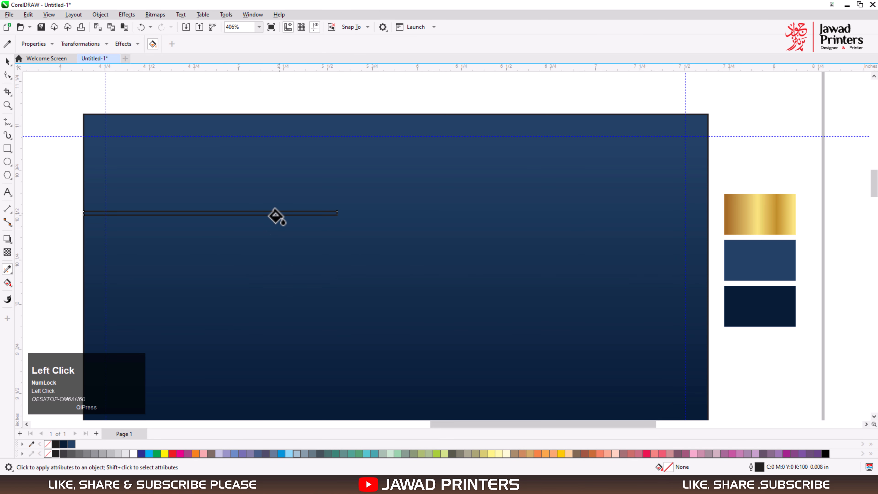
pyautogui.click(276, 213)
pyautogui.press('space')
# Duplicate the gold bar twice straight downward to make a stack of three closely spaced lines.
pyautogui.press('F2')
pyautogui.moveTo(83, 183); pyautogui.dragTo(601, 354)
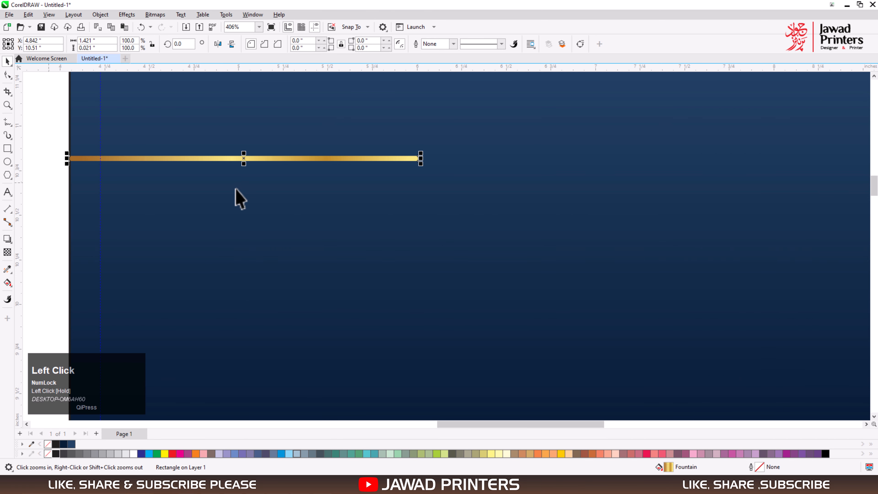
pyautogui.moveTo(246, 166); pyautogui.dragTo(240, 190)
pyautogui.hotkey('ctrl', 'z')
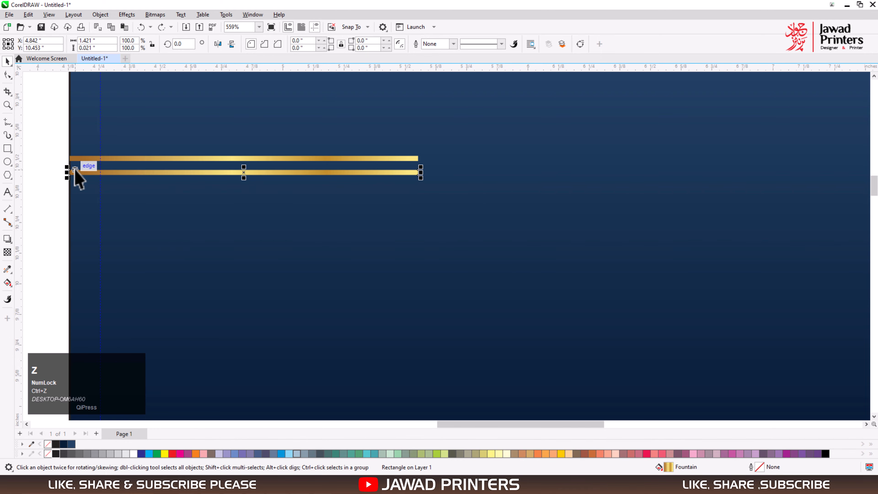
pyautogui.moveTo(246, 172); pyautogui.dragTo(229, 190)
# Distribute the three gold lines with equal vertical spacing.
pyautogui.moveTo(67, 134); pyautogui.dragTo(435, 231)
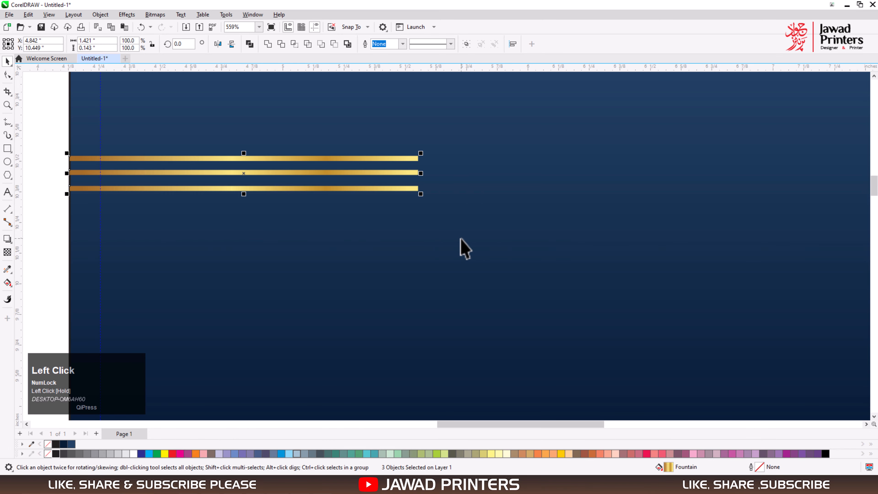
pyautogui.click(513, 44)
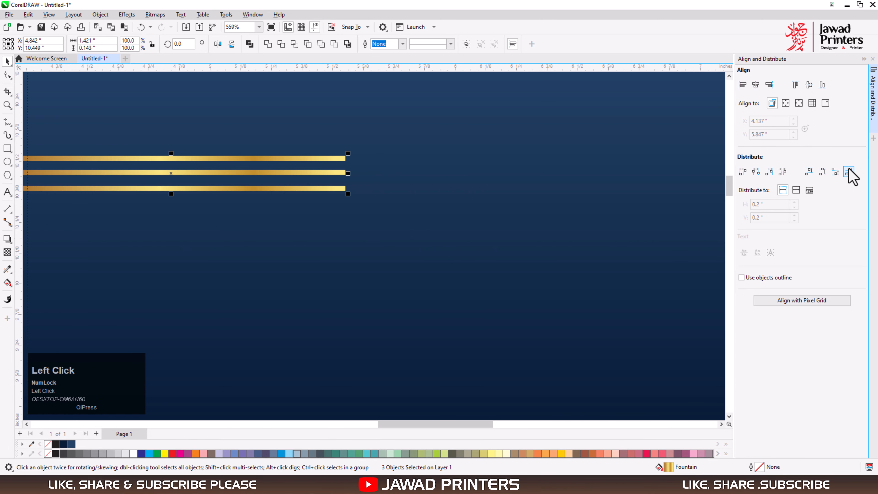
pyautogui.click(849, 172)
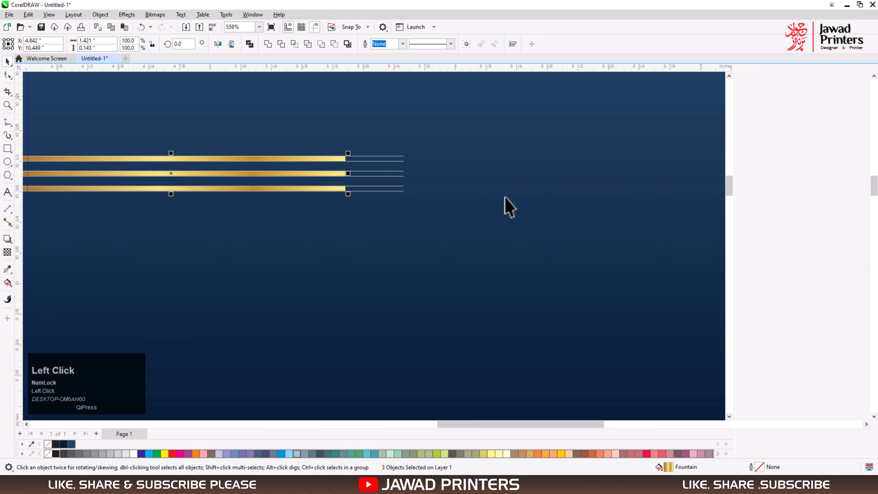
# Mirror a copy of the three gold lines horizontally and align it to the card's right edge.
pyautogui.press('F3')
pyautogui.moveTo(270, 109); pyautogui.dragTo(622, 242)
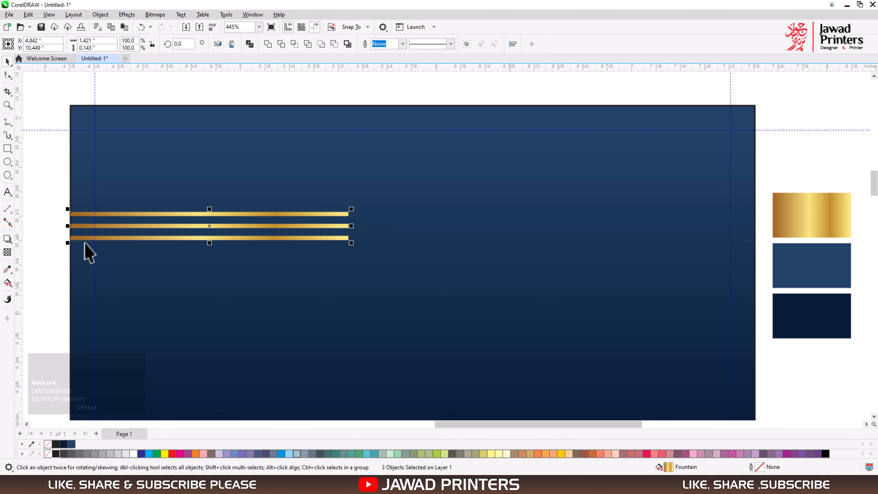
pyautogui.moveTo(68, 226); pyautogui.dragTo(379, 234)
pyautogui.keyDown('shift'); pyautogui.click(370, 280); pyautogui.keyUp('shift')
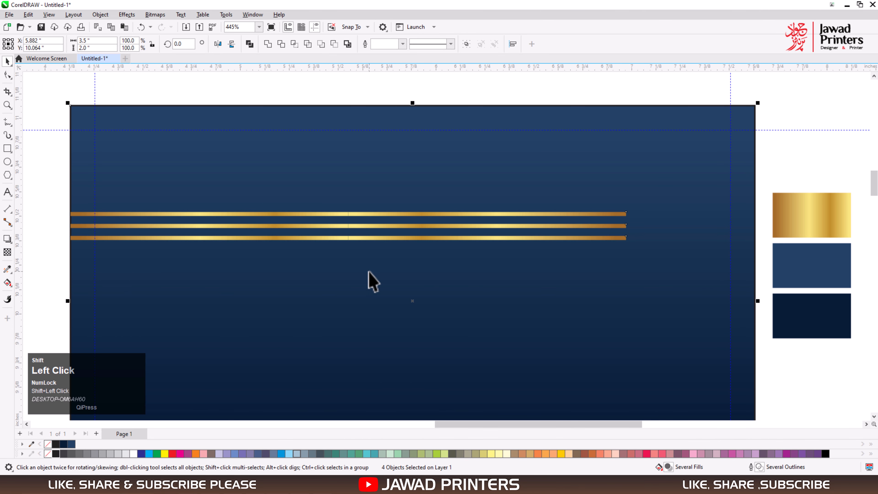
pyautogui.press('r')
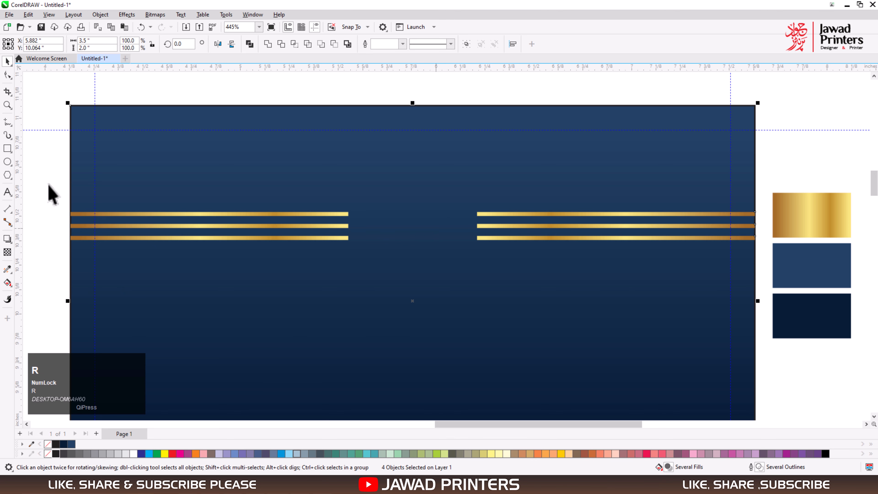
# Shorten both sets of gold lines to about 1.17 in, keeping them flush with the card's left and right edges.
pyautogui.moveTo(49, 186); pyautogui.dragTo(356, 259)
pyautogui.moveTo(353, 227); pyautogui.dragTo(300, 229)
pyautogui.moveTo(756, 179); pyautogui.dragTo(486, 283)
pyautogui.hotkey('ctrl', 'r')
pyautogui.keyDown('shift'); pyautogui.click(499, 322); pyautogui.keyUp('shift')
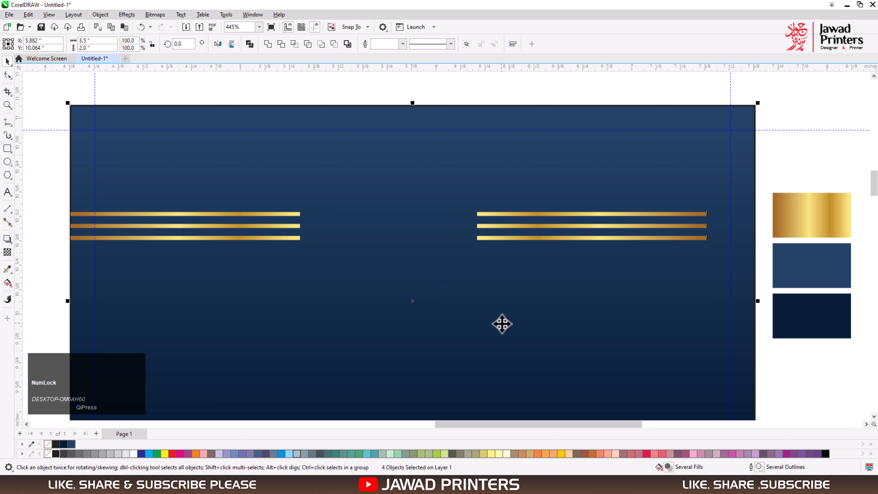
pyautogui.click(811, 371)
# Shrink the company logo, name and slogan to about 1.09 × 0.40 in overall and place them on the card between the gold lines.
pyautogui.press('F4')
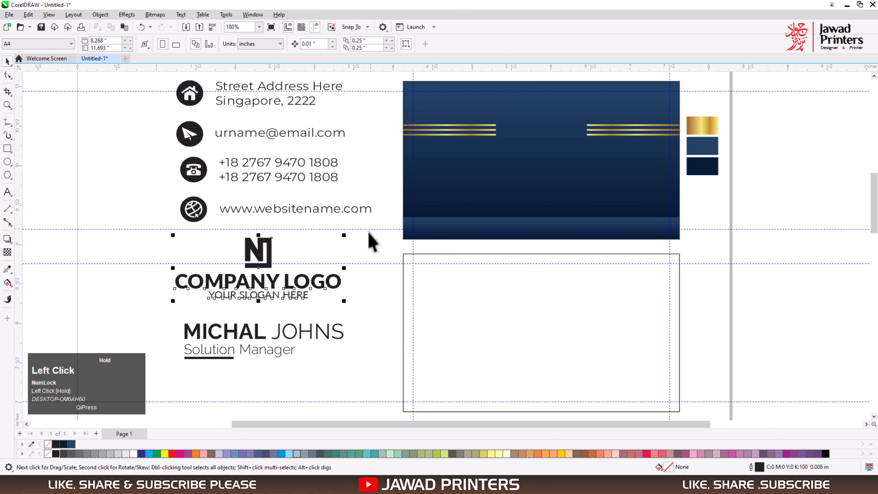
pyautogui.moveTo(346, 301); pyautogui.dragTo(330, 296)
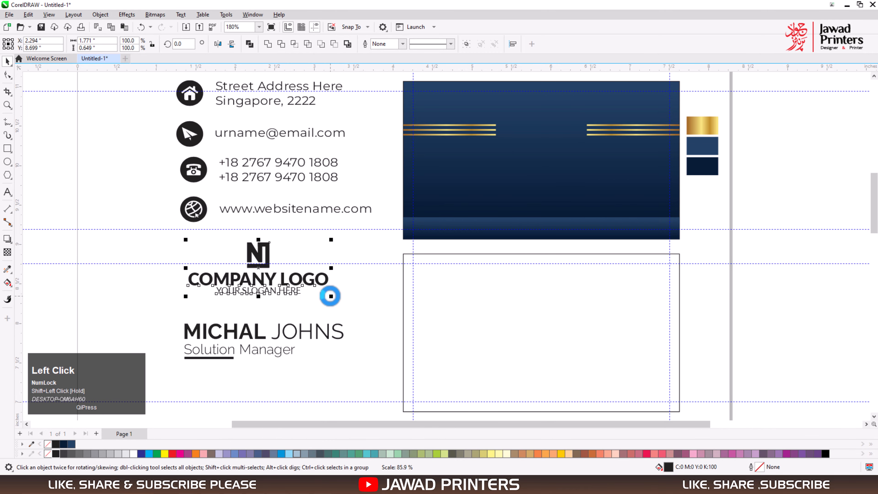
pyautogui.moveTo(256, 271); pyautogui.dragTo(527, 144)
pyautogui.press('F2')
pyautogui.moveTo(439, 94); pyautogui.dragTo(631, 189)
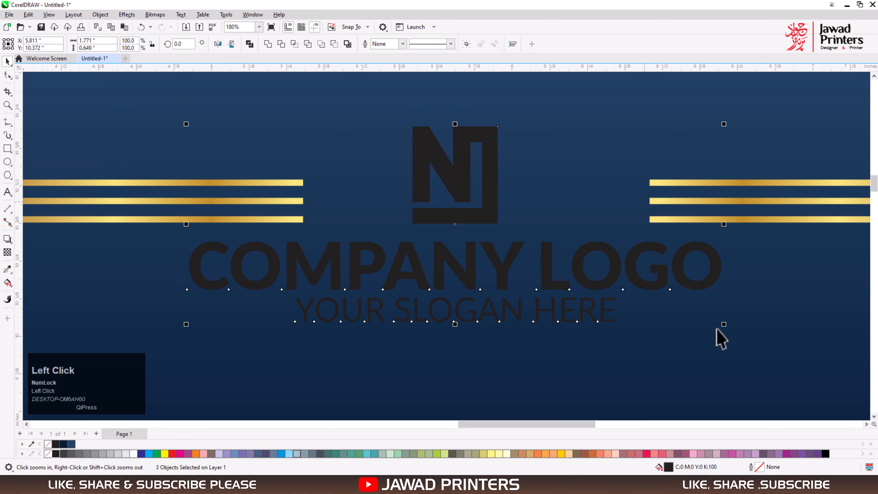
pyautogui.moveTo(724, 324); pyautogui.dragTo(622, 290)
pyautogui.scroll(-1, 552, 264)
# Move both sets of gold lines straight down by the same distance, level with the company name and slogan.
pyautogui.press('F2')
pyautogui.moveTo(215, 134); pyautogui.dragTo(871, 398)
pyautogui.moveTo(44, 177); pyautogui.dragTo(277, 239)
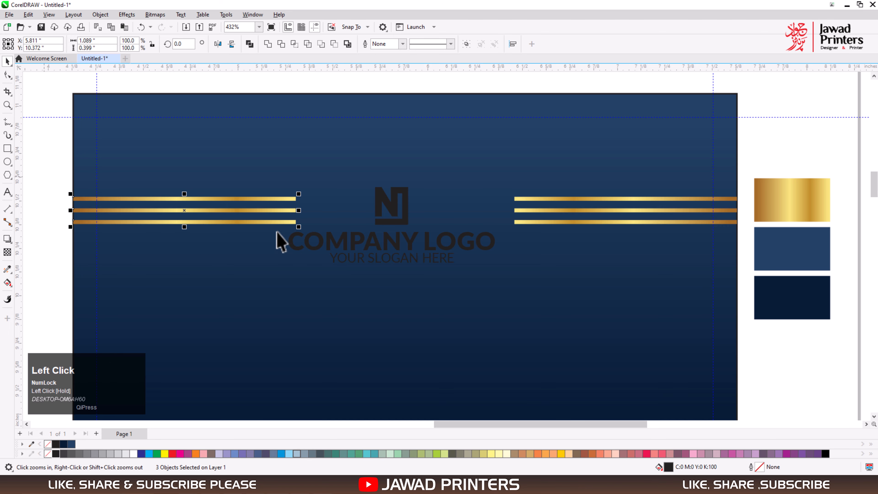
pyautogui.moveTo(231, 212); pyautogui.dragTo(223, 256)
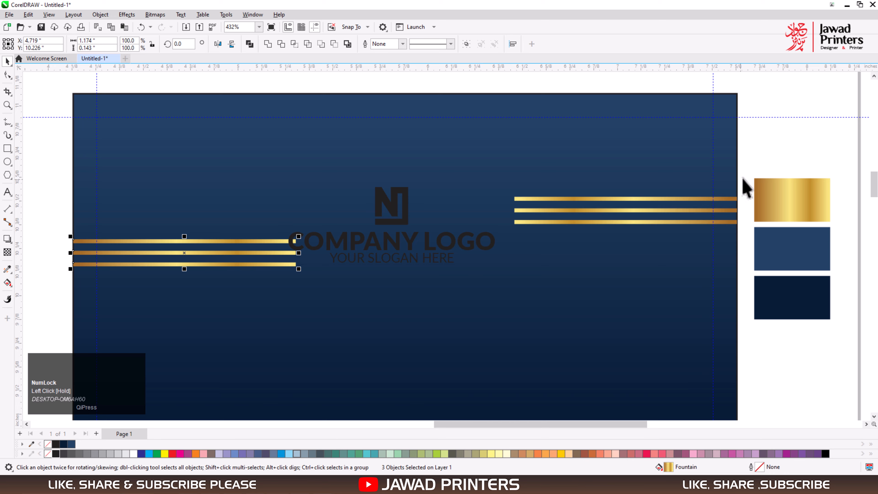
pyautogui.moveTo(741, 174); pyautogui.dragTo(459, 277)
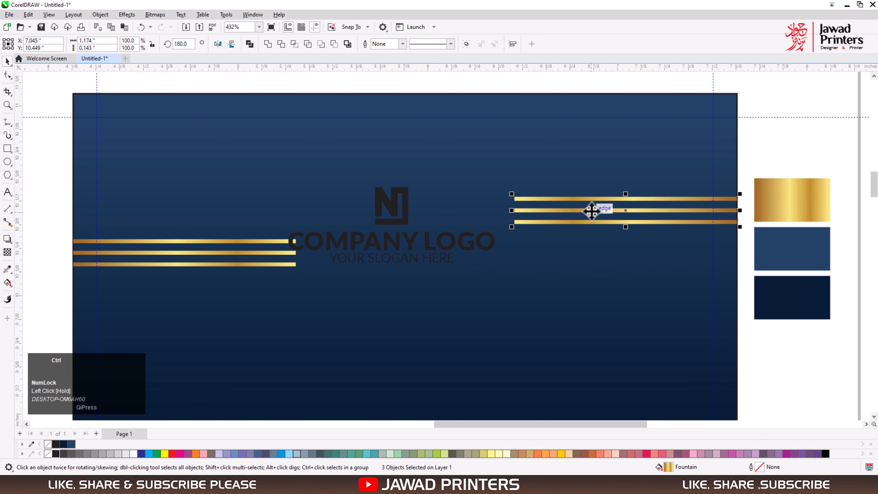
pyautogui.hotkey('ctrl', 'r')
pyautogui.click(748, 221)
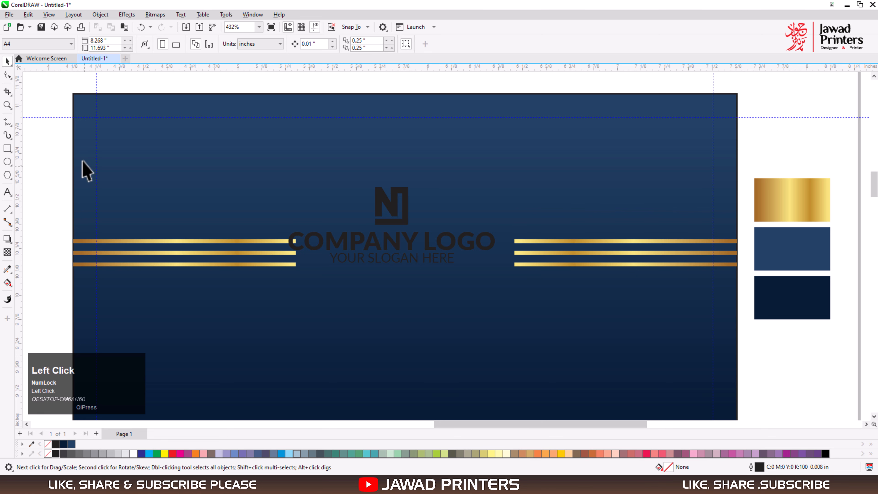
# Copy the gold gradient swatch's attributes onto the NJ monogram.
pyautogui.click(390, 202)
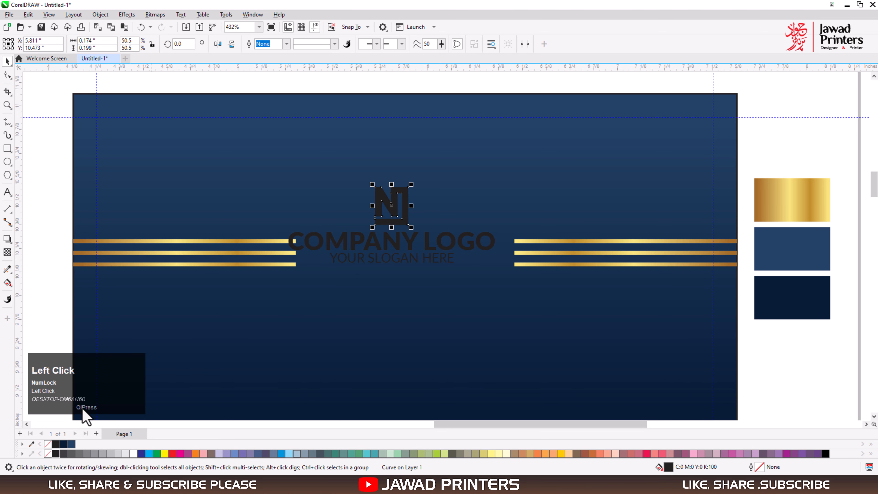
pyautogui.press('space')
pyautogui.click(776, 202)
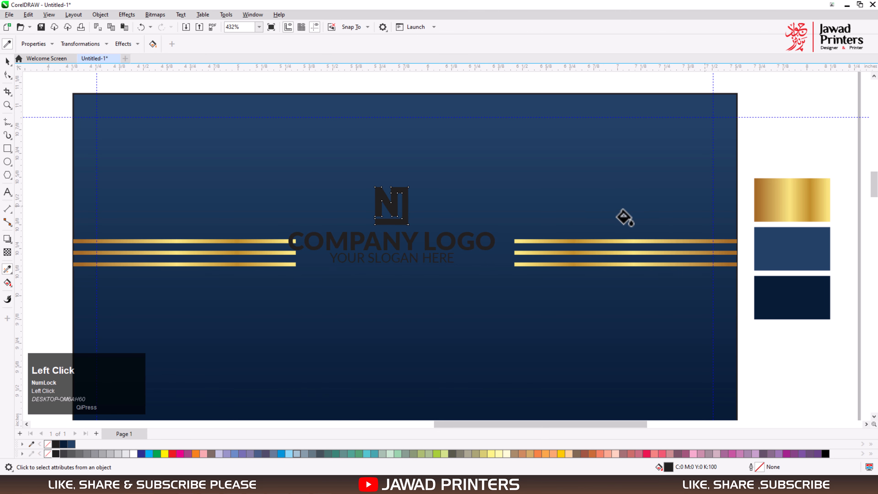
pyautogui.click(387, 211)
# Fill the text "YOUR SLOGAN HERE" with white.
pyautogui.press('F2')
pyautogui.moveTo(244, 172); pyautogui.dragTo(571, 295)
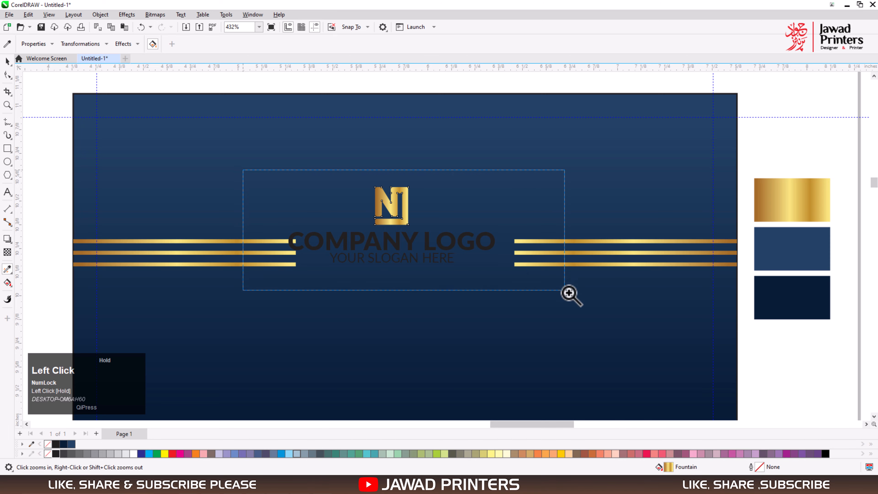
pyautogui.press('space')
pyautogui.click(482, 331)
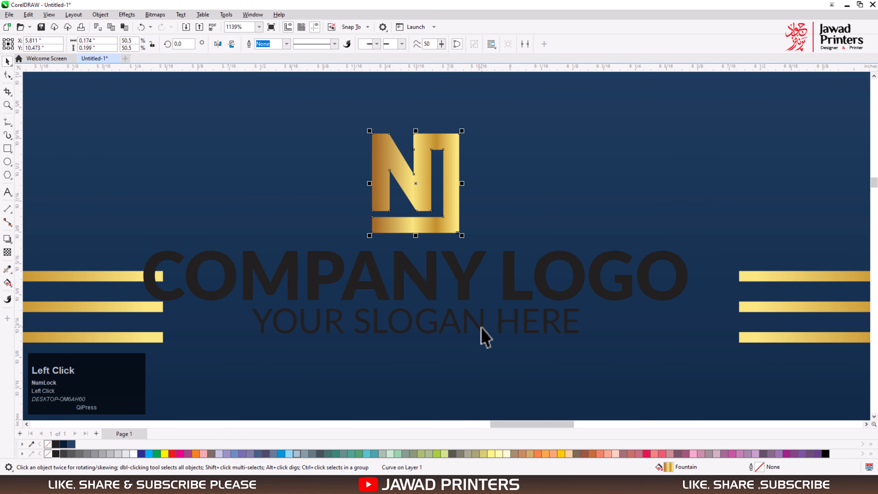
pyautogui.click(133, 453)
# Apply the sampled gold gradient to the "COMPANY LOGO" text.
pyautogui.click(396, 290)
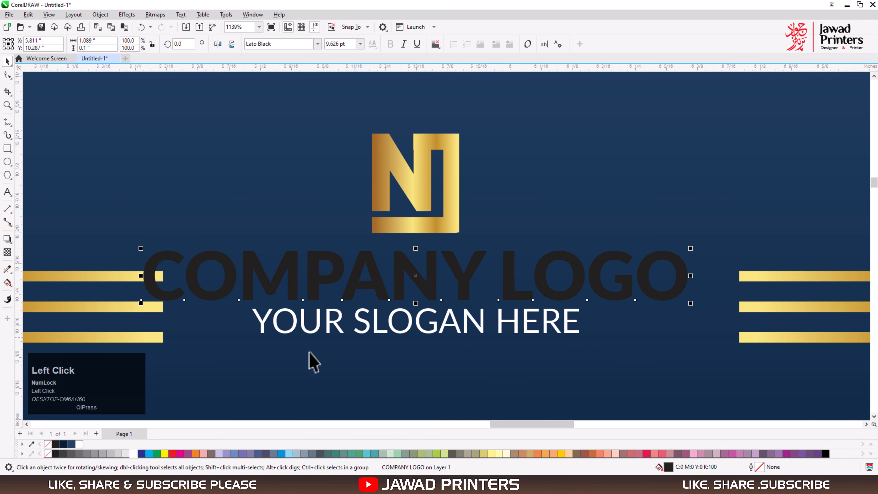
pyautogui.press('space')
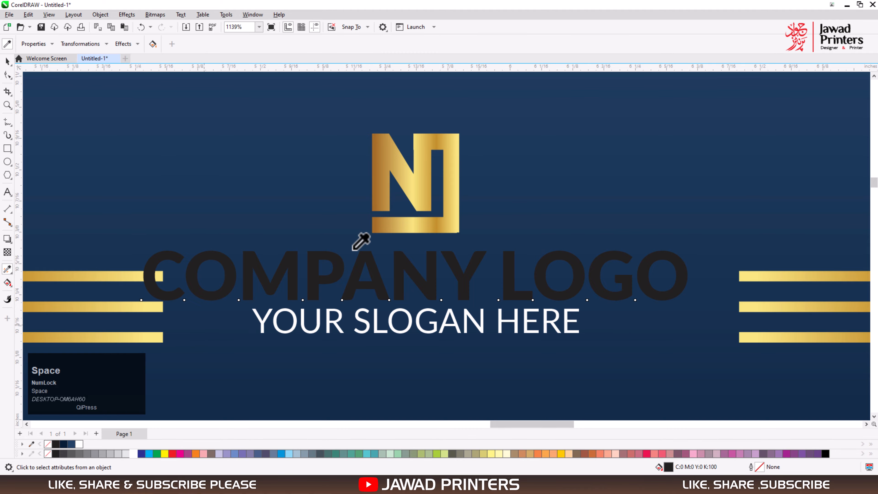
pyautogui.click(404, 272)
pyautogui.press('space')
# Shrink the "COMPANY LOGO" text to about 0.98 in wide and move it and the slogan up closer to the monogram.
pyautogui.keyDown('shift'); pyautogui.click(687, 304); pyautogui.keyUp('shift')
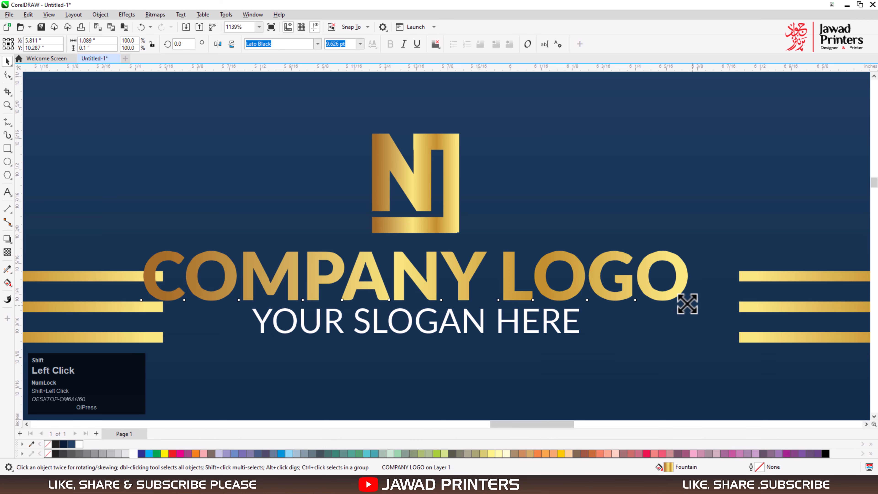
pyautogui.moveTo(688, 303); pyautogui.dragTo(674, 308)
pyautogui.keyDown('shift'); pyautogui.click(432, 227); pyautogui.keyUp('shift')
pyautogui.press('v')
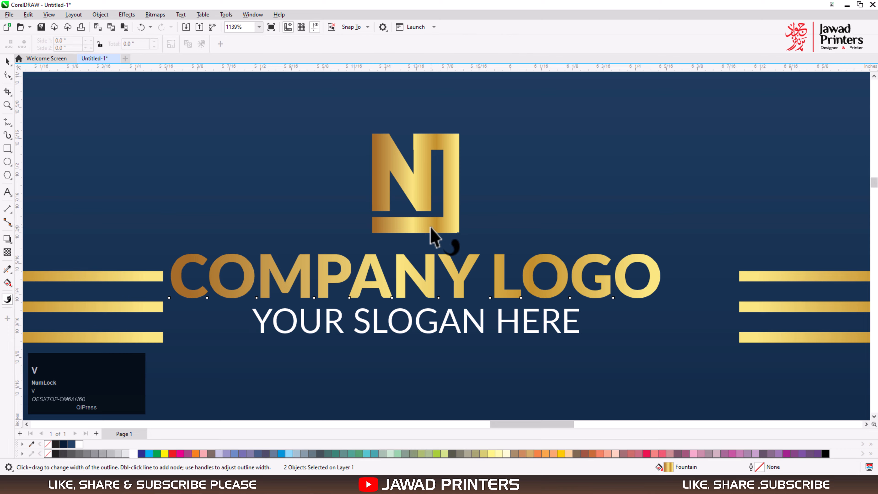
pyautogui.press('space')
pyautogui.click(428, 274)
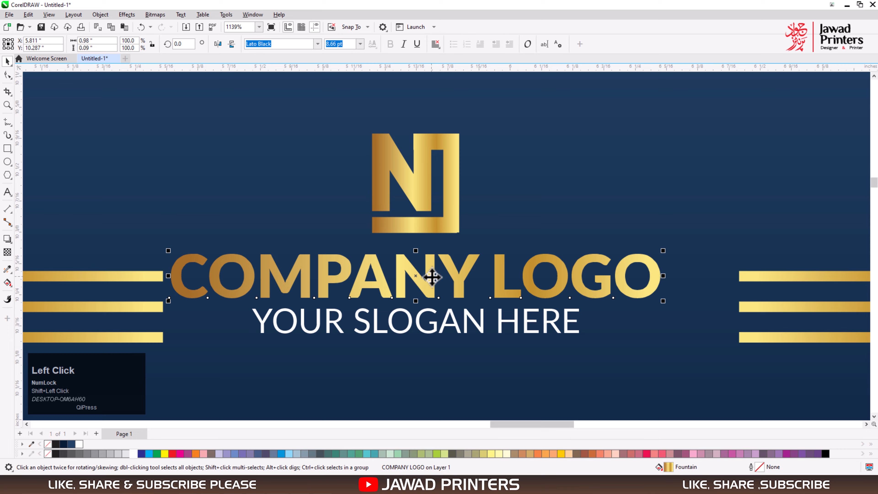
pyautogui.moveTo(432, 298)
pyautogui.mouseDown()
pyautogui.moveTo(431, 291)
pyautogui.moveTo(431, 304)
pyautogui.mouseUp()
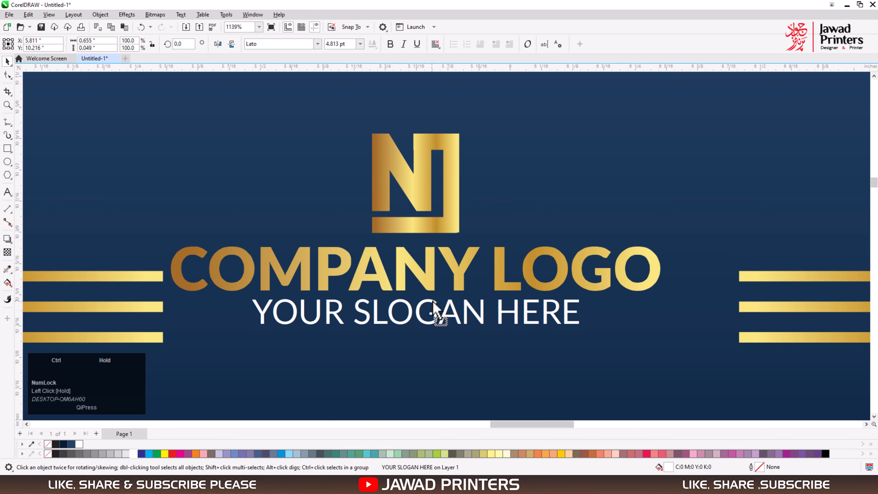
# Group the monogram, company name and slogan, and center the group horizontally on the card.
pyautogui.keyDown('shift'); pyautogui.click(429, 282); pyautogui.keyUp('shift')
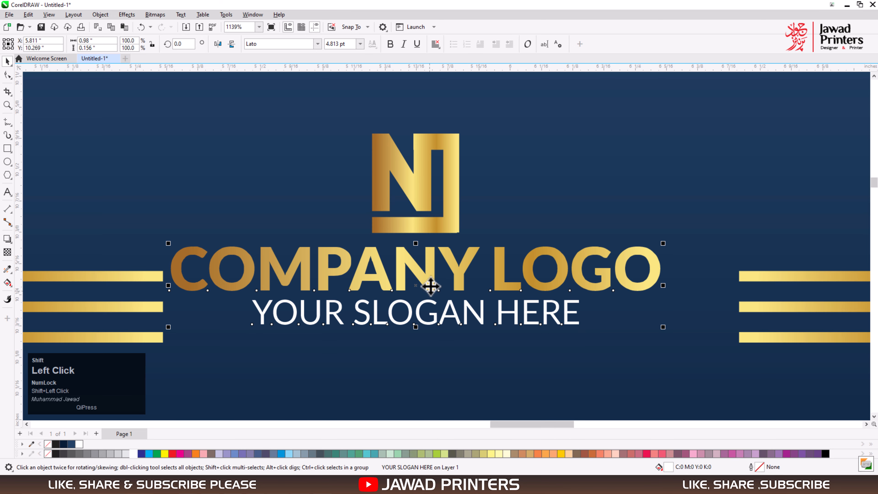
pyautogui.keyDown('shift'); pyautogui.click(434, 228); pyautogui.keyUp('shift')
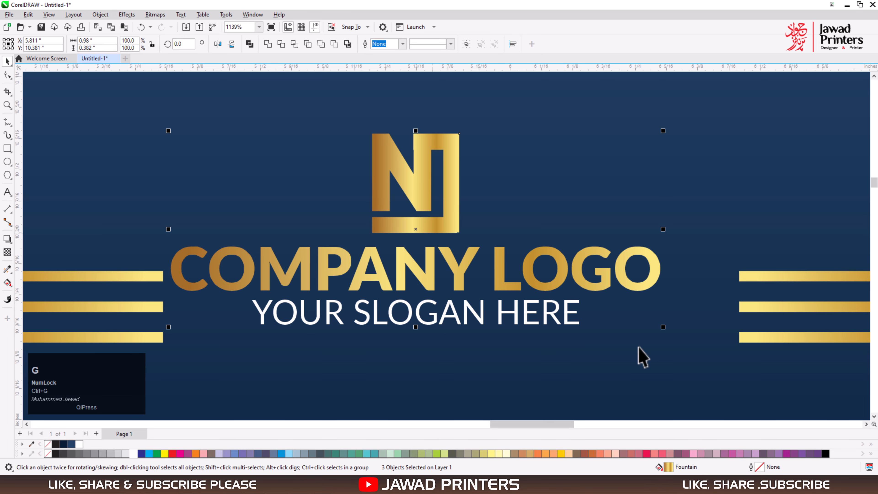
pyautogui.hotkey('ctrl', 'g')
pyautogui.keyDown('shift'); pyautogui.click(662, 364); pyautogui.keyUp('shift')
pyautogui.press('c')
pyautogui.keyDown('shift'); pyautogui.click(659, 365); pyautogui.keyUp('shift')
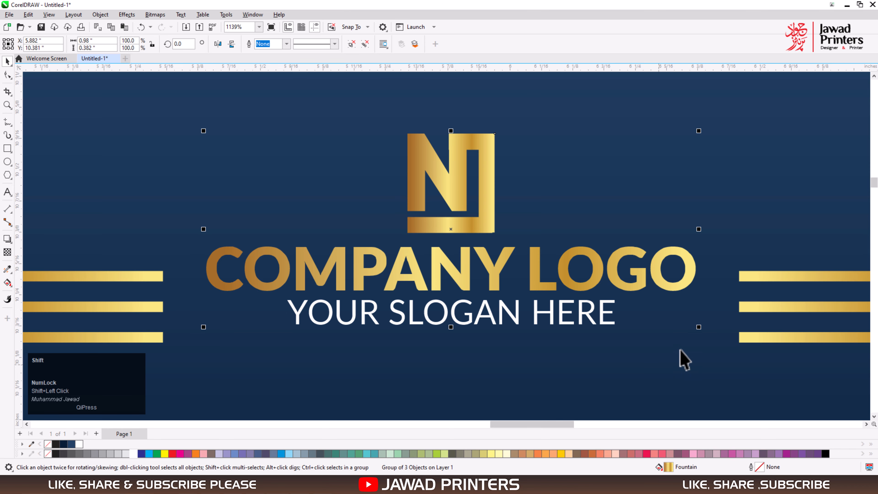
# Enlarge the logo group slightly to about 1.0 × 0.39 in.
pyautogui.click(701, 332)
pyautogui.press('F3')
pyautogui.press('F3')
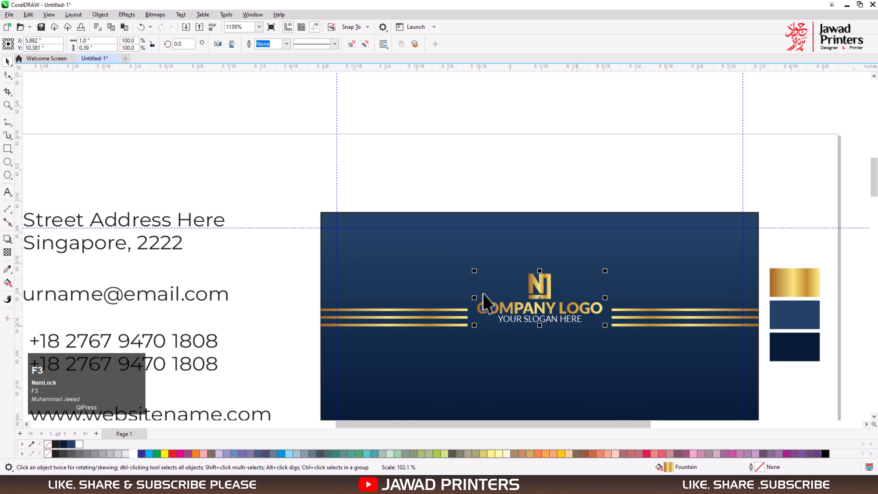
# Center the logo group vertically on the card background.
pyautogui.press('F2')
pyautogui.moveTo(313, 204); pyautogui.dragTo(791, 400)
pyautogui.keyDown('shift'); pyautogui.click(525, 369); pyautogui.keyUp('shift')
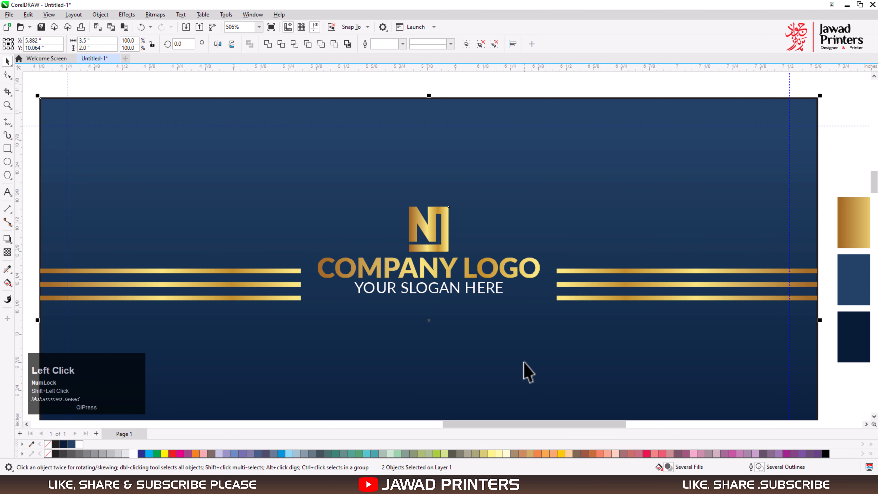
pyautogui.press('e')
pyautogui.click(437, 322)
pyautogui.press('F4')
# Move the logo group up slightly and enlarge it to about 1.144 × 0.446 in.
pyautogui.press('F2')
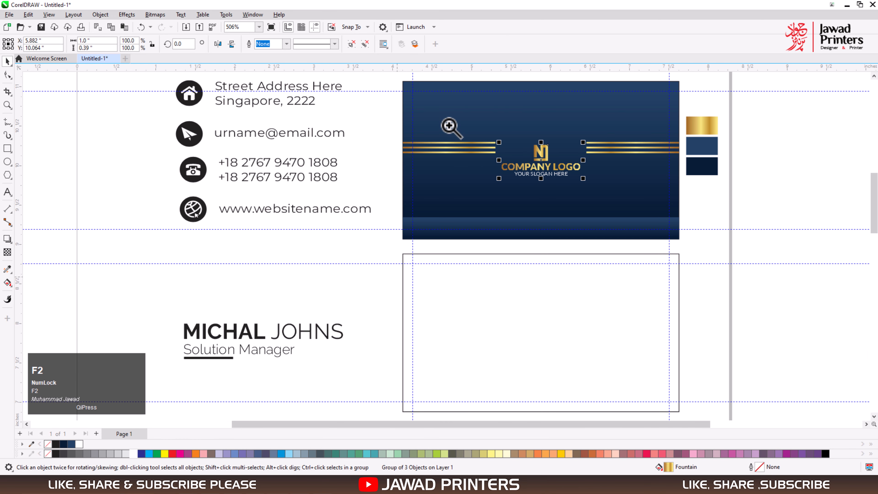
pyautogui.moveTo(403, 98); pyautogui.dragTo(763, 255)
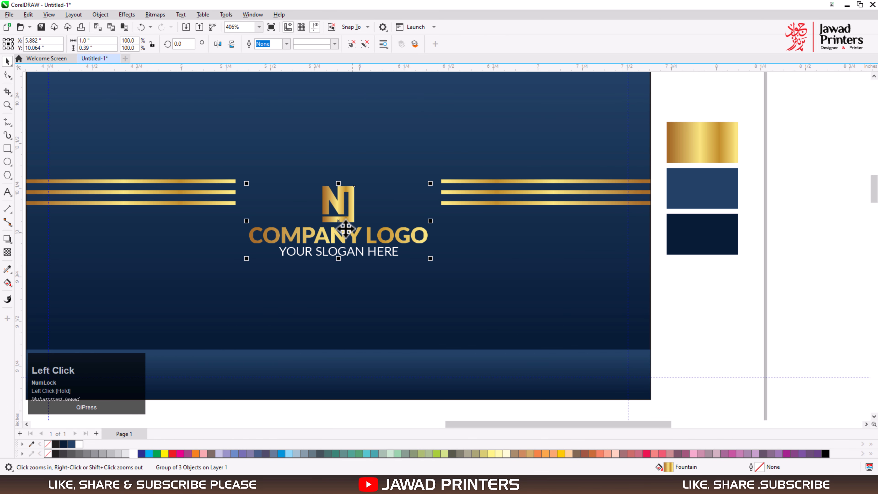
pyautogui.moveTo(337, 227); pyautogui.dragTo(354, 231)
pyautogui.moveTo(436, 256); pyautogui.dragTo(449, 261)
pyautogui.scroll(-1, 664, 208)
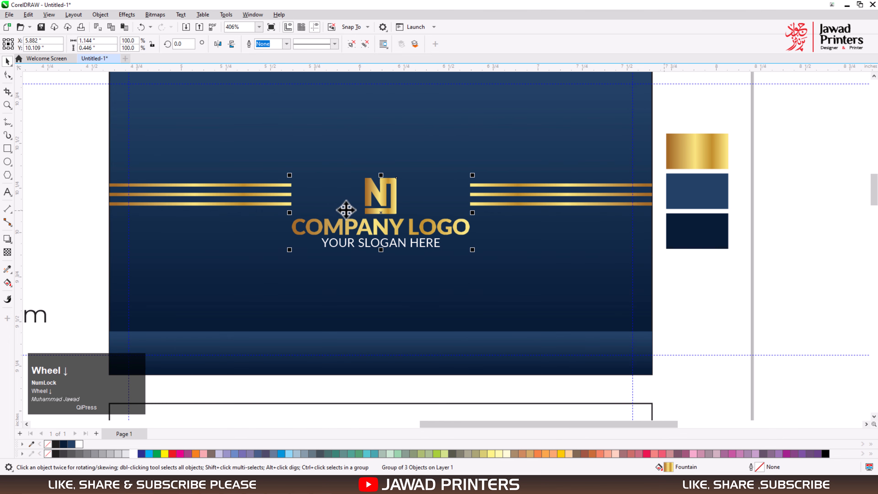
# Move the three gold lines left of the logo down and shorten them to about 1.026 in.
pyautogui.press('F2')
pyautogui.moveTo(18, 169); pyautogui.dragTo(309, 242)
pyautogui.scroll(2, 566, 277)
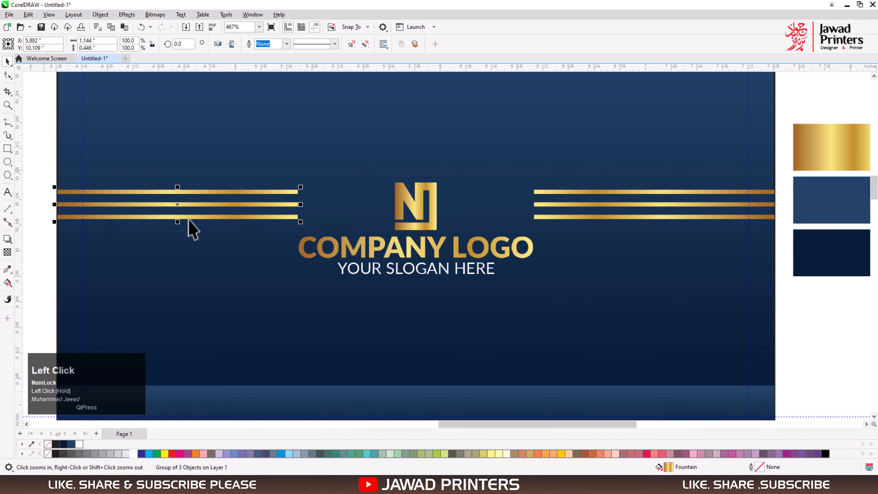
pyautogui.moveTo(180, 203); pyautogui.dragTo(175, 230)
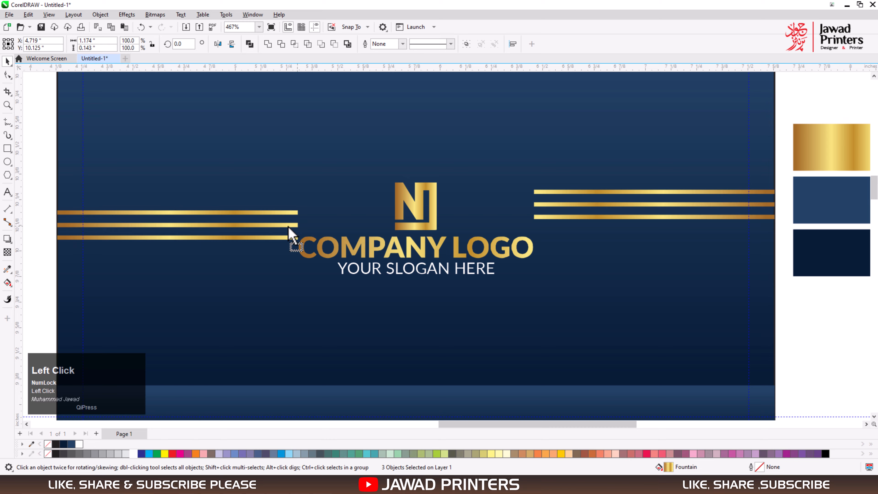
pyautogui.moveTo(299, 225); pyautogui.dragTo(273, 228)
# Shorten the three gold lines right of the logo to about 1.026 in and align them to the card's right edge.
pyautogui.moveTo(785, 175); pyautogui.dragTo(514, 244)
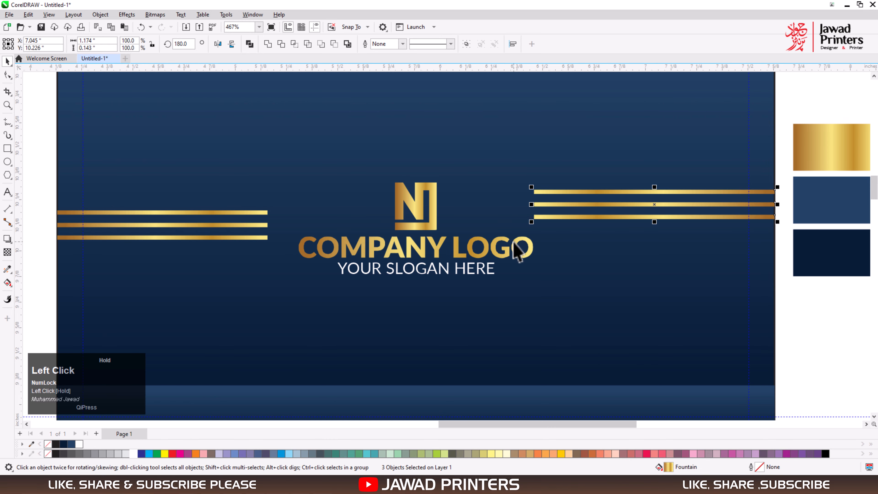
pyautogui.hotkey('ctrl', 'r')
pyautogui.keyDown('shift'); pyautogui.click(618, 266); pyautogui.keyUp('shift')
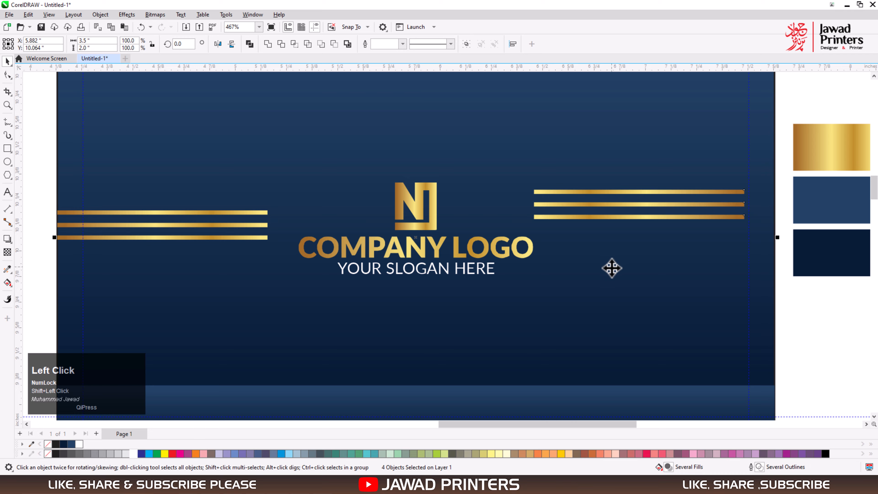
pyautogui.press('r')
pyautogui.keyDown('shift'); pyautogui.click(603, 199); pyautogui.keyUp('shift')
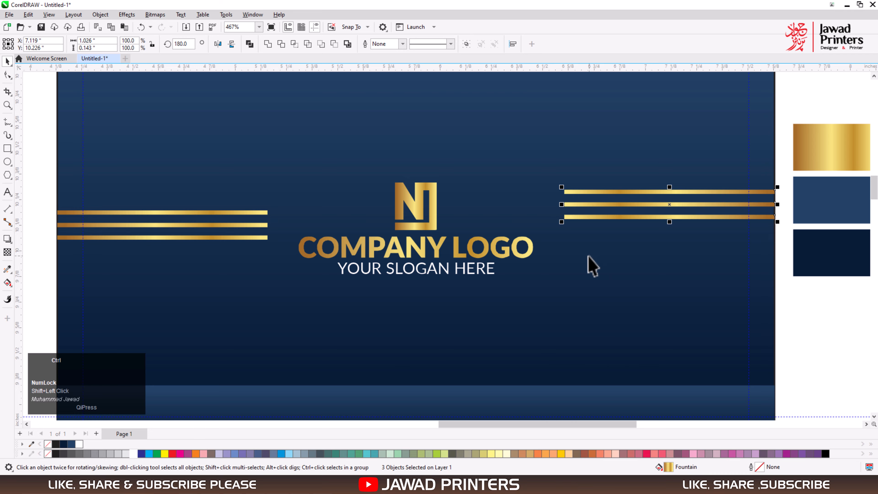
# Group the left gold lines, and center both the left and right line groups vertically on the card.
pyautogui.moveTo(55, 172); pyautogui.dragTo(278, 286)
pyautogui.hotkey('ctrl', 'g')
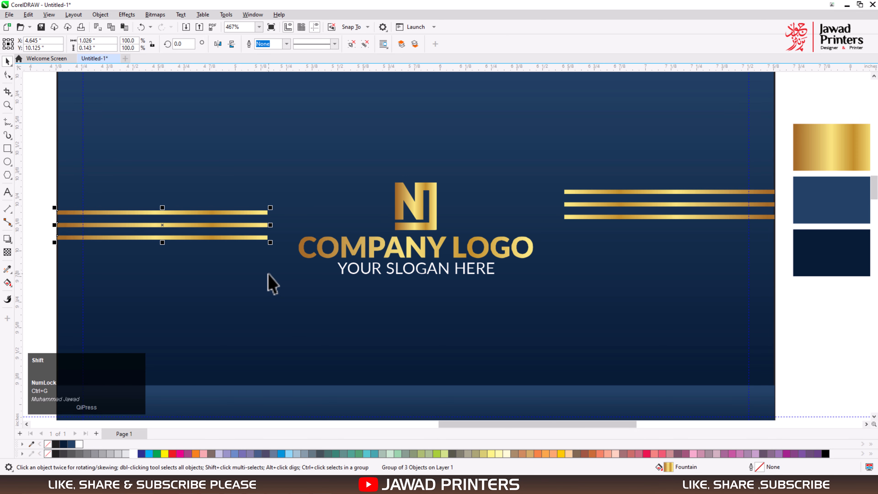
pyautogui.keyDown('shift'); pyautogui.click(269, 273); pyautogui.keyUp('shift')
pyautogui.press('e')
pyautogui.click(621, 205)
pyautogui.keyDown('shift'); pyautogui.click(618, 247); pyautogui.keyUp('shift')
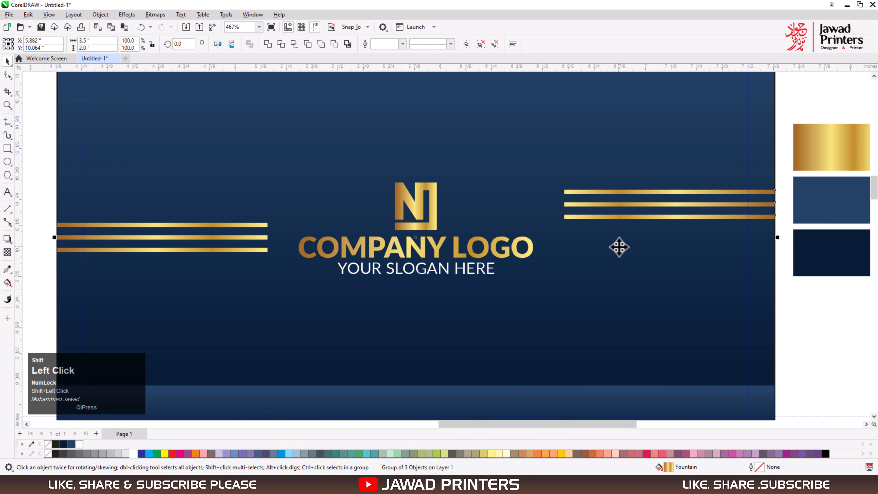
pyautogui.press('e')
pyautogui.keyDown('shift'); pyautogui.click(614, 273); pyautogui.keyUp('shift')
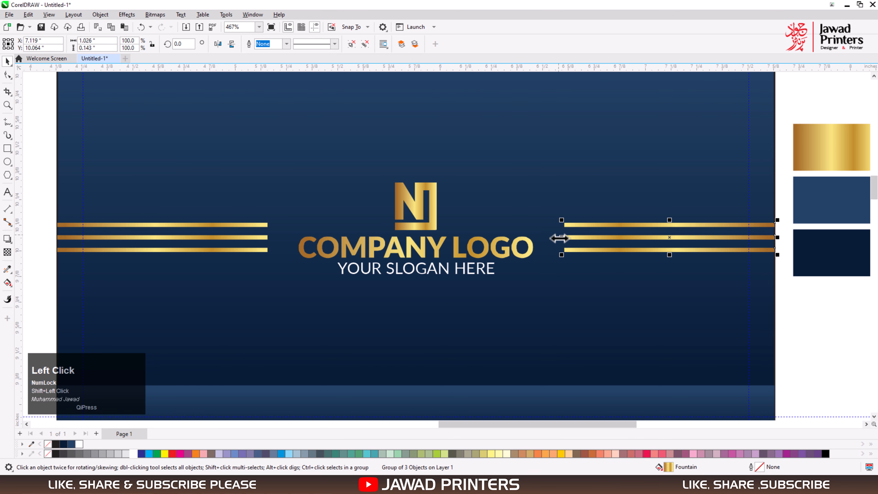
# Extend both gold line groups toward the logo to about 1.091 in wide, keeping them flush with the card's edges.
pyautogui.moveTo(562, 237); pyautogui.dragTo(548, 237)
pyautogui.keyDown('shift'); pyautogui.click(216, 238); pyautogui.keyUp('shift')
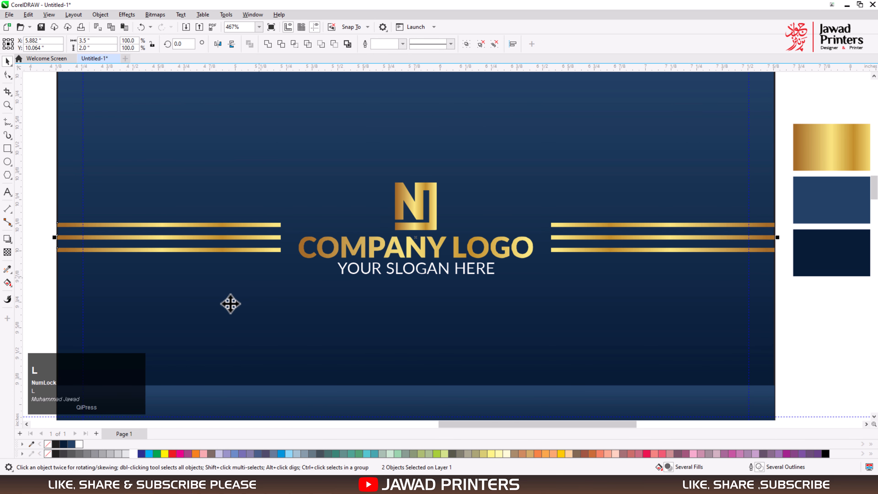
pyautogui.press('F4')
pyautogui.click(391, 204)
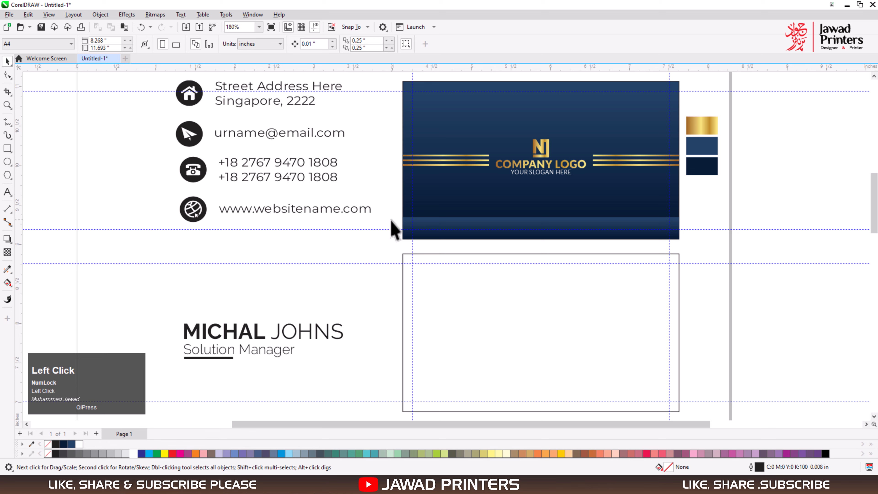
pyautogui.press('z')
pyautogui.moveTo(356, 149); pyautogui.dragTo(784, 324)
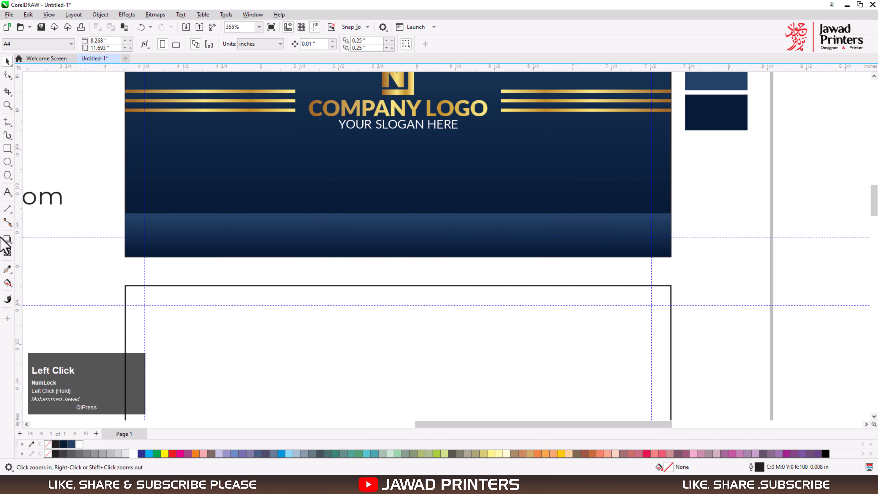
pyautogui.click(7, 192)
pyautogui.click(731, 289)
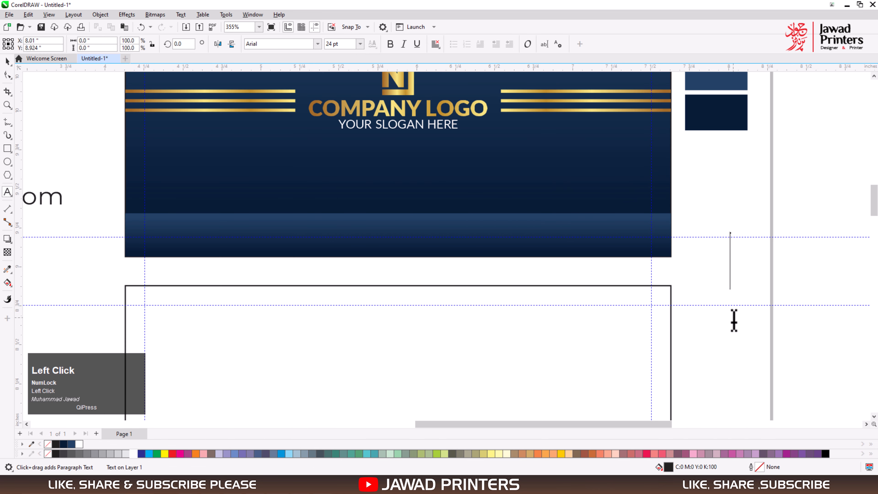
pyautogui.hotkey('ctrl', 'space')
# Ungroup the company name, monogram and slogan, and place a copy of the slogan text below the original.
pyautogui.click(423, 136)
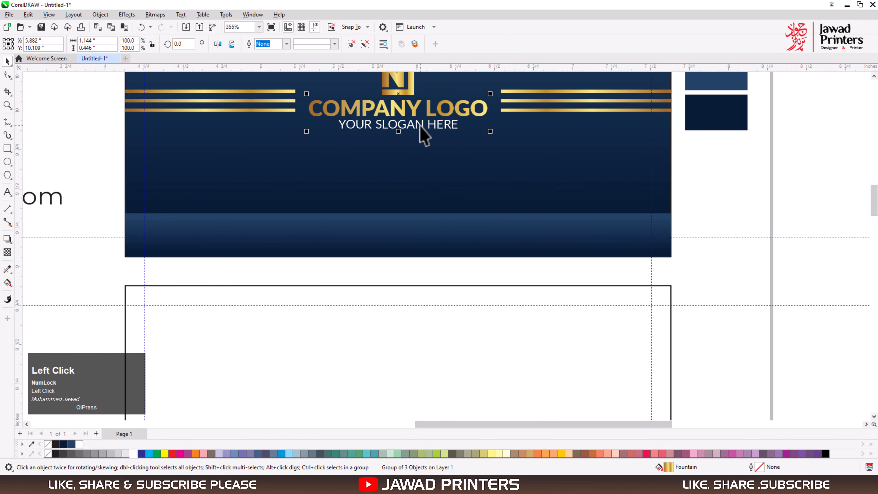
pyautogui.hotkey('ctrl', 'u')
pyautogui.click(424, 147)
pyautogui.click(422, 124)
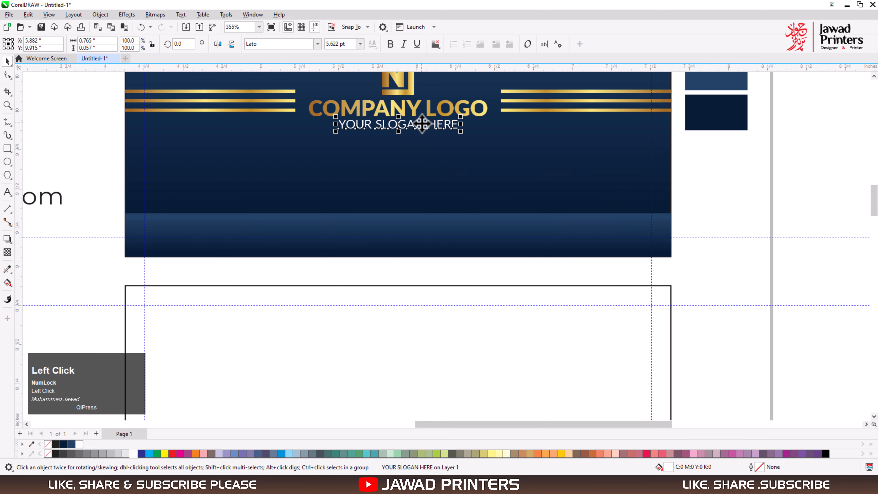
pyautogui.moveTo(422, 124); pyautogui.dragTo(418, 157)
# Replace the copied slogan's text with "Graphic I Designing I Printing", leaving wide gaps around the separators.
pyautogui.press('space')
pyautogui.hotkey('ctrl', 'a')
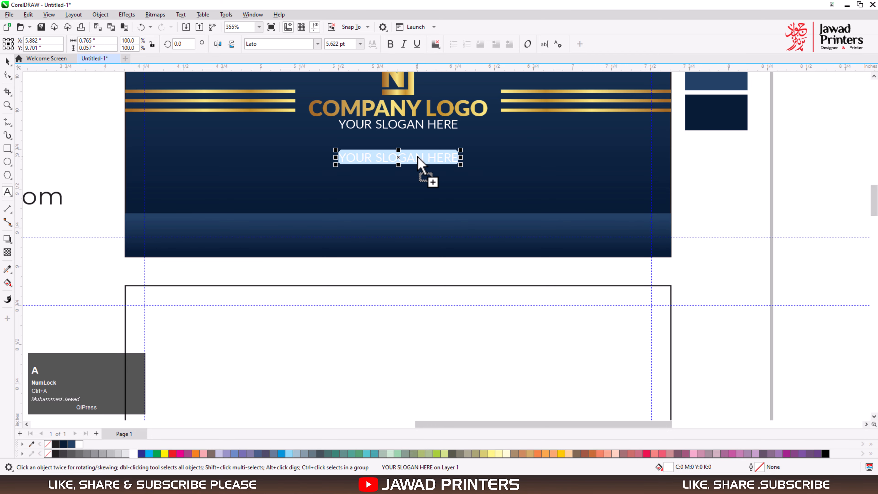
pyautogui.write('G')
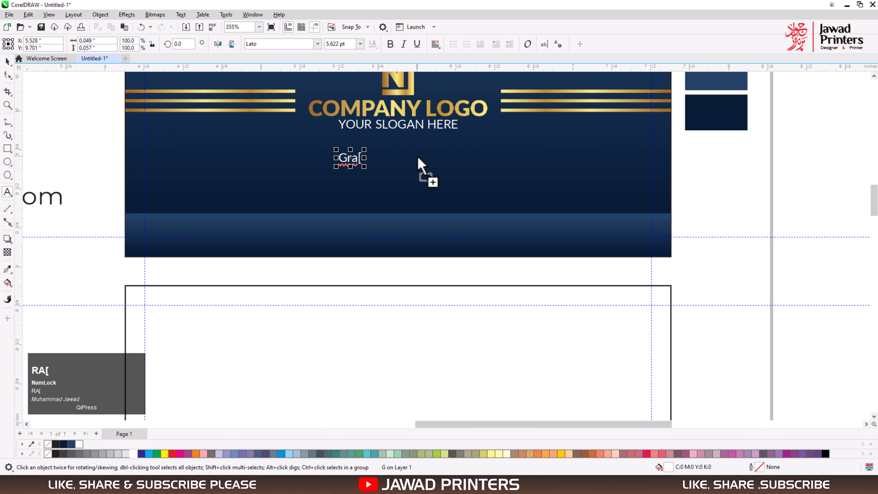
pyautogui.write('raphgic')
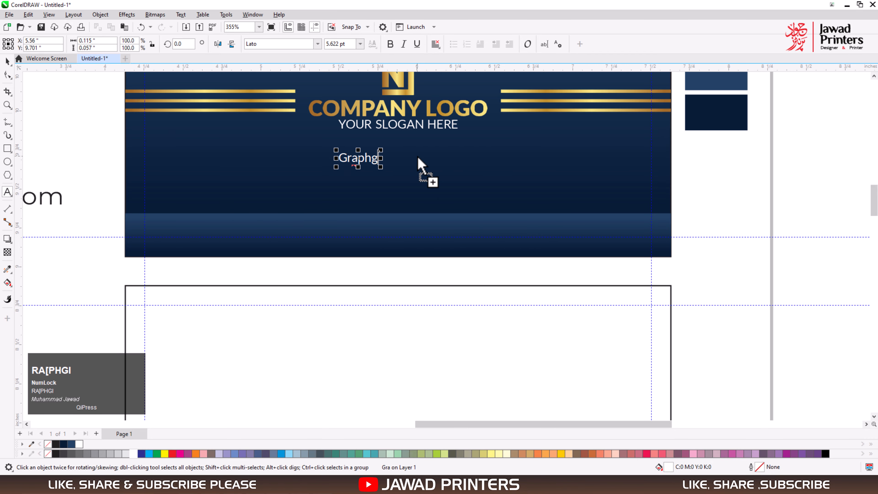
pyautogui.press('BackSpace')
pyautogui.press('BackSpace')
pyautogui.press('BackSpace')
pyautogui.write('ic')
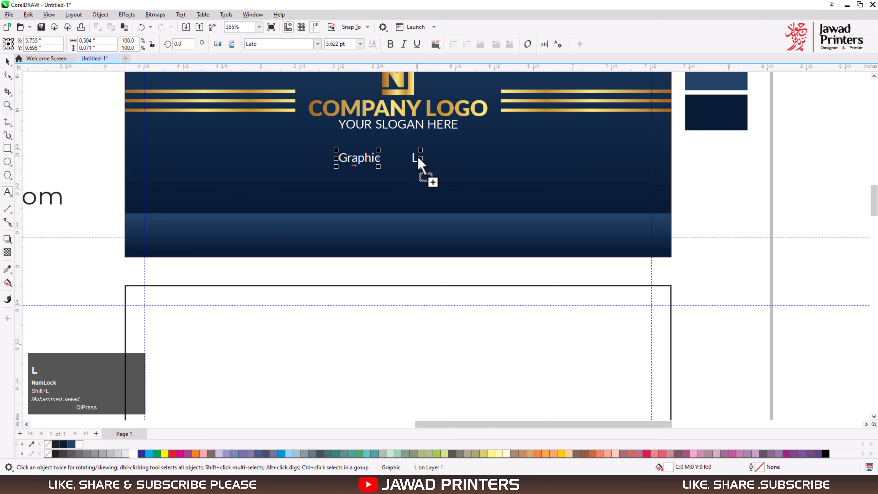
pyautogui.press('BackSpace')
pyautogui.write('I')
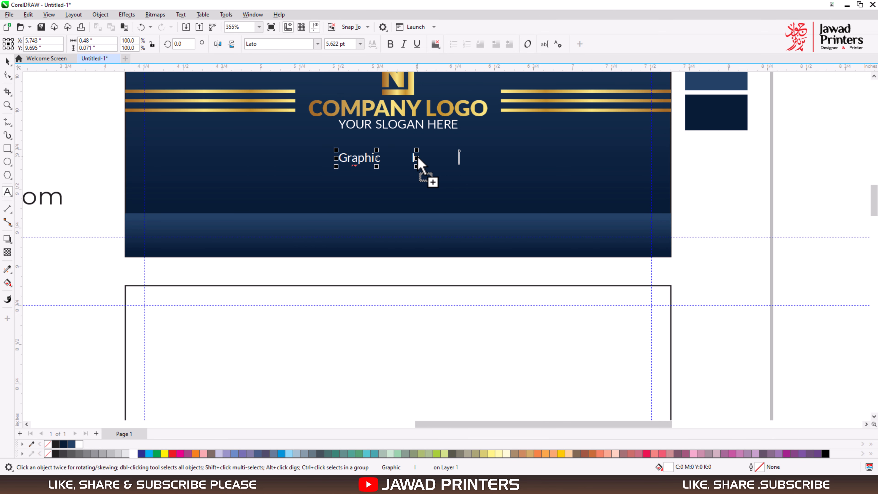
pyautogui.write('Designin')
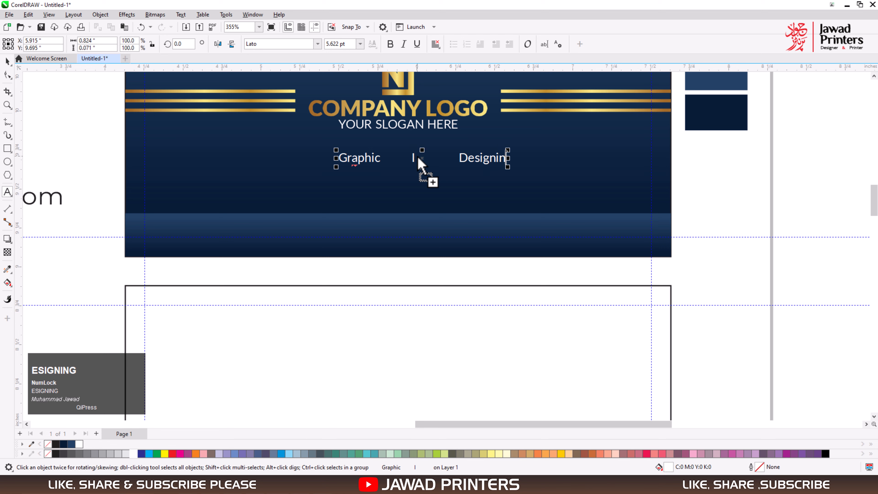
pyautogui.write('g ')
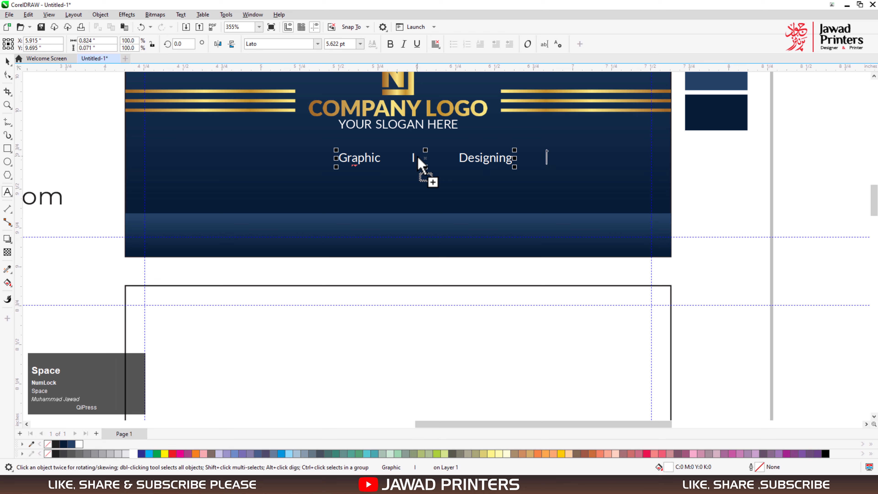
pyautogui.write('I')
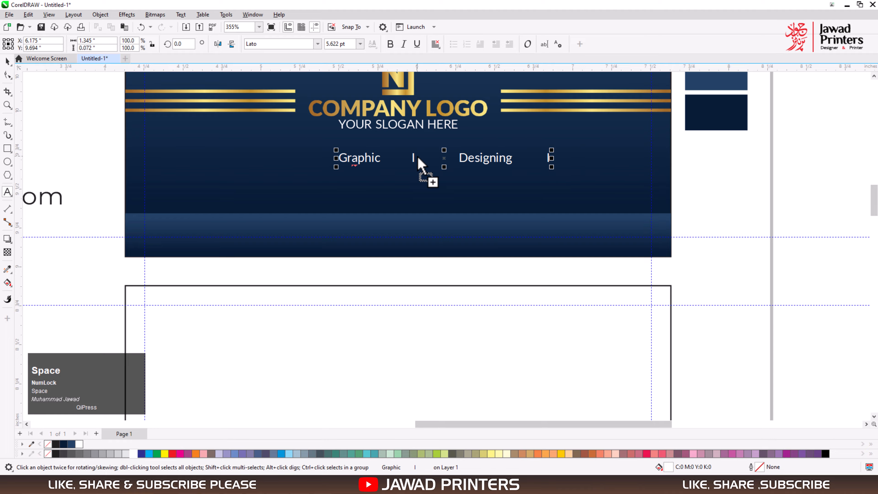
pyautogui.write('Print')
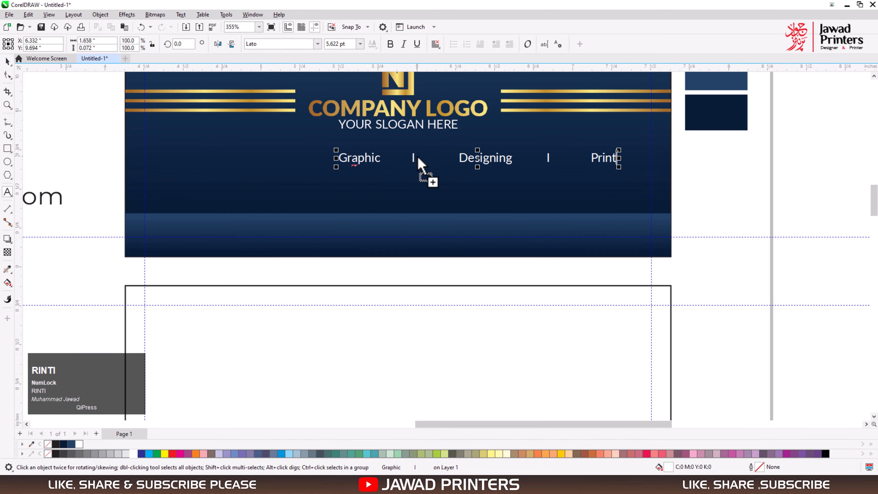
pyautogui.write('ing')
pyautogui.hotkey('ctrl', 'space')
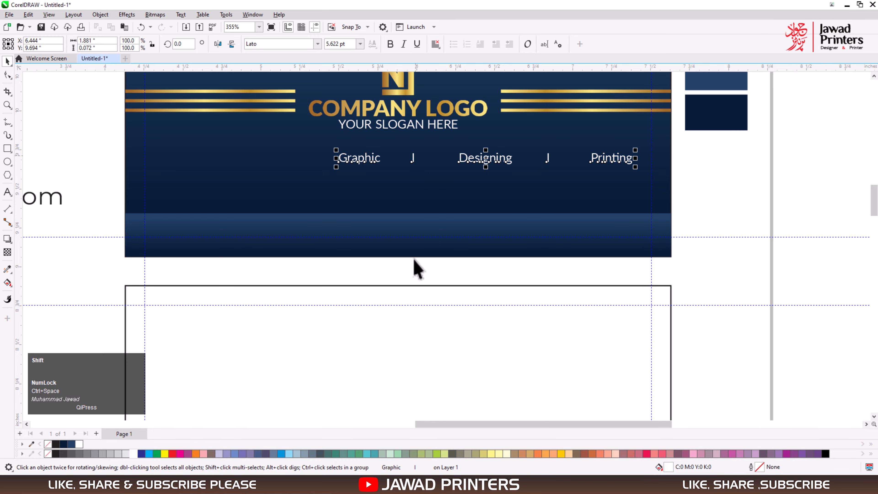
# Center the "Graphic I Designing I Printing" text horizontally and vertically on the card's bottom strip.
pyautogui.keyDown('shift'); pyautogui.click(402, 225); pyautogui.keyUp('shift')
pyautogui.press('c')
pyautogui.press('e')
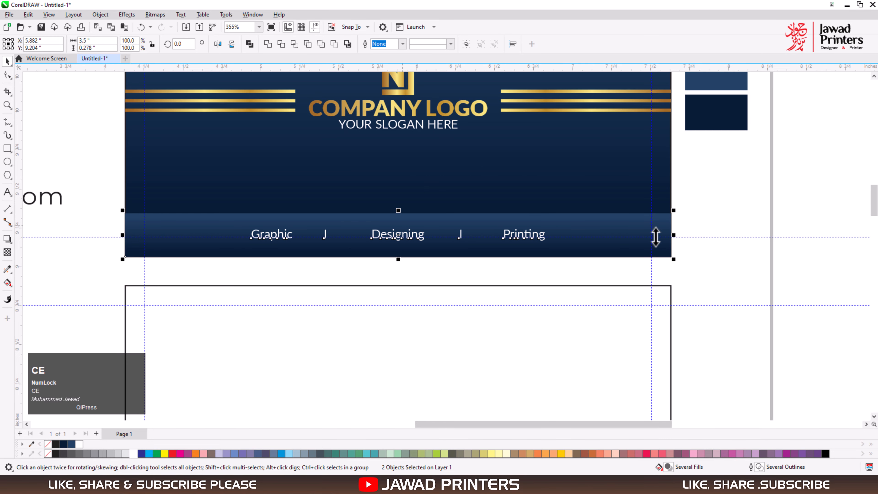
pyautogui.click(731, 210)
# Move the "Graphic I Designing I Printing" text up slightly within the strip and enlarge it to about 1.986 in wide.
pyautogui.press('z')
pyautogui.moveTo(168, 162); pyautogui.dragTo(631, 298)
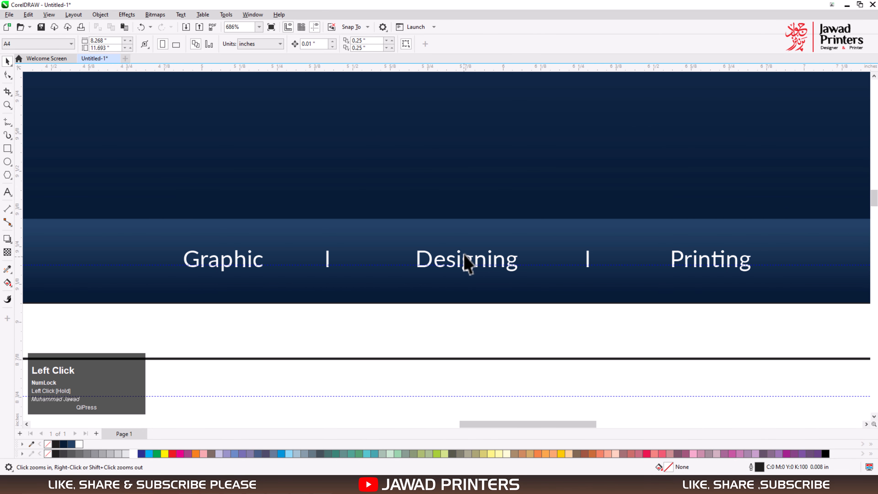
pyautogui.press('space')
pyautogui.click(469, 260)
pyautogui.moveTo(469, 260); pyautogui.dragTo(470, 243)
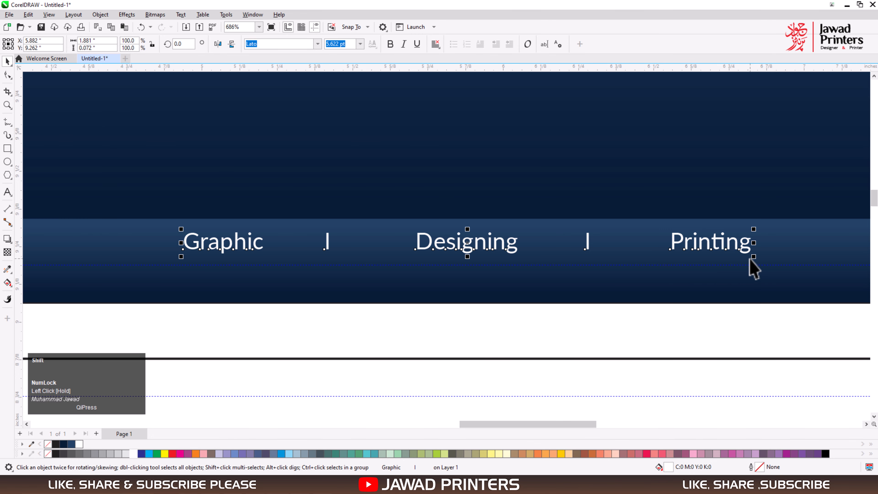
pyautogui.moveTo(754, 257); pyautogui.dragTo(772, 266)
pyautogui.keyDown('shift'); pyautogui.click(783, 253); pyautogui.keyUp('shift')
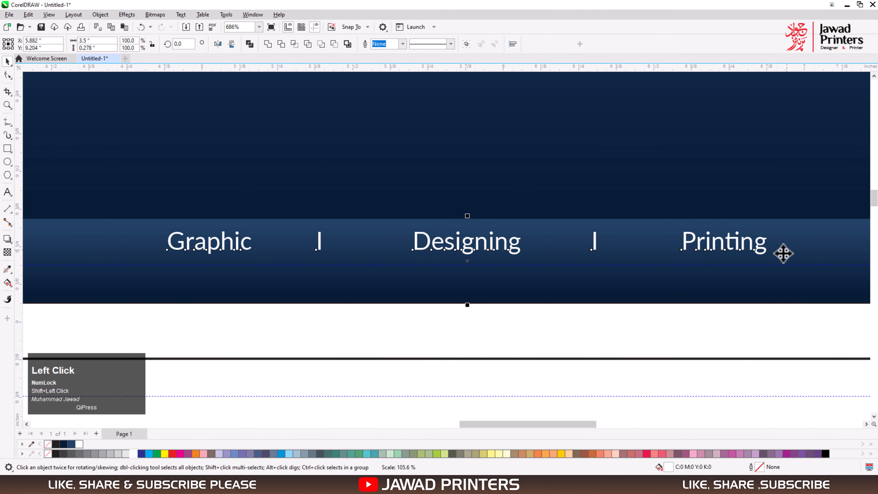
pyautogui.click(784, 256)
pyautogui.press('F4')
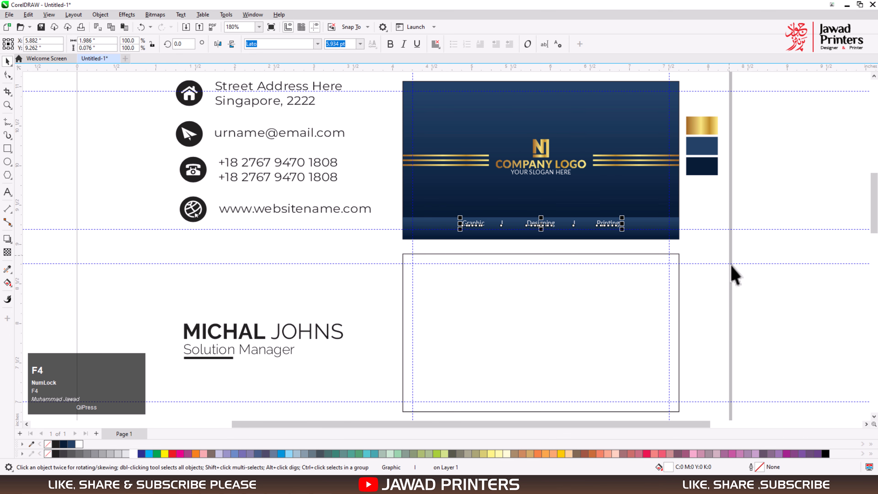
pyautogui.click(711, 258)
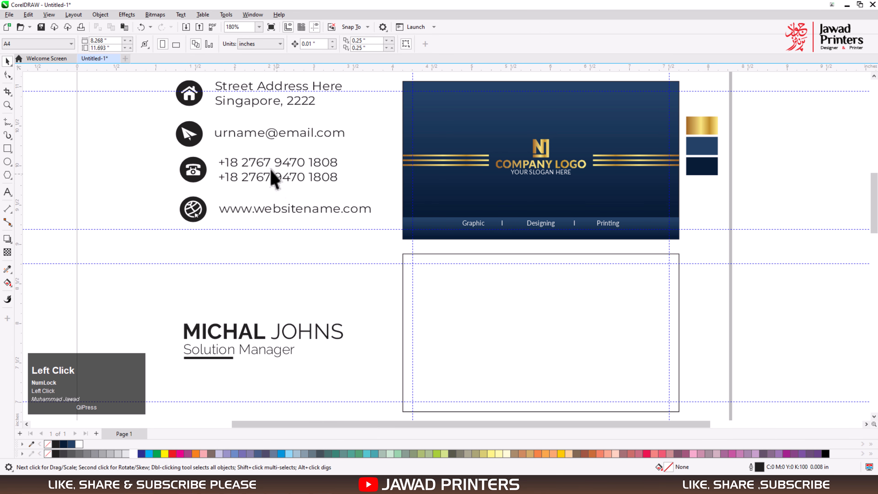
# Copy the left gold line group onto the upper part of the blank card and right-align a duplicate to that card's edge.
pyautogui.press('F3')
pyautogui.press('F2')
pyautogui.moveTo(513, 281); pyautogui.dragTo(387, 176)
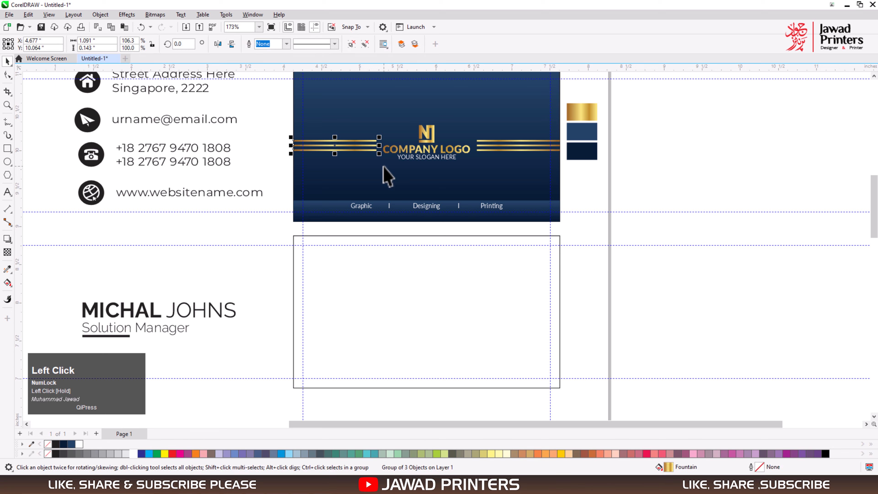
pyautogui.moveTo(333, 148); pyautogui.dragTo(327, 273)
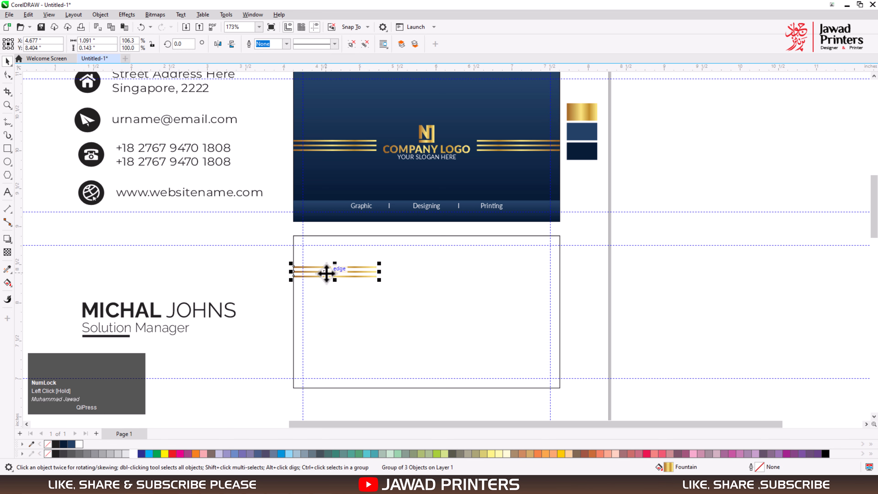
pyautogui.press('KP_Add')
pyautogui.keyDown('shift'); pyautogui.click(331, 298); pyautogui.keyUp('shift')
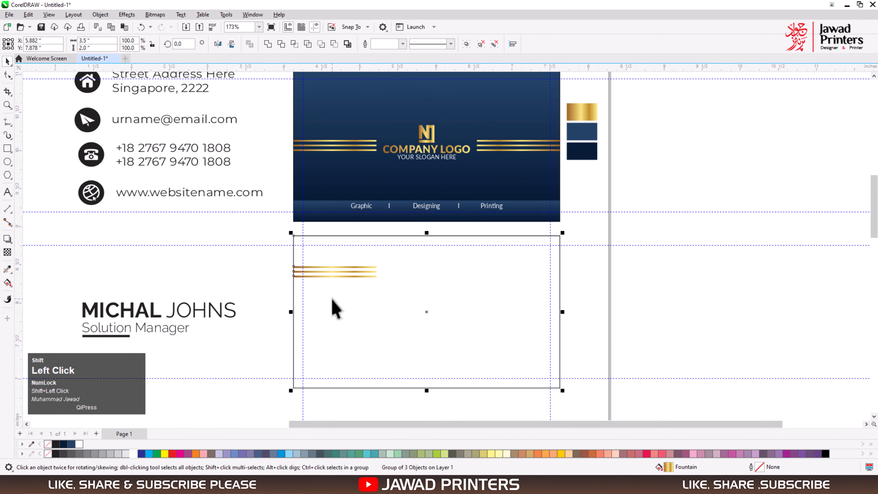
pyautogui.press('r')
# Shorten the right gold line group and lengthen the left one toward the middle, leaving an off-centre gap between them.
pyautogui.press('F2')
pyautogui.moveTo(252, 225); pyautogui.dragTo(558, 334)
pyautogui.click(553, 199)
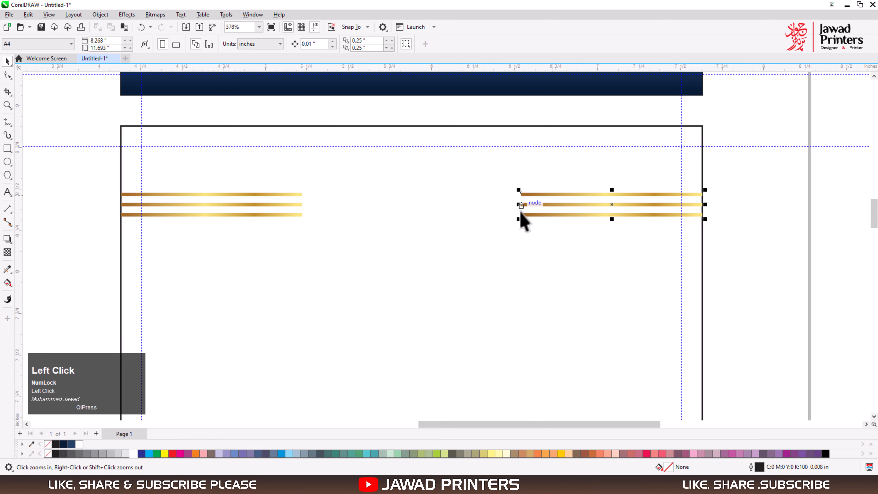
pyautogui.moveTo(519, 205); pyautogui.dragTo(552, 211)
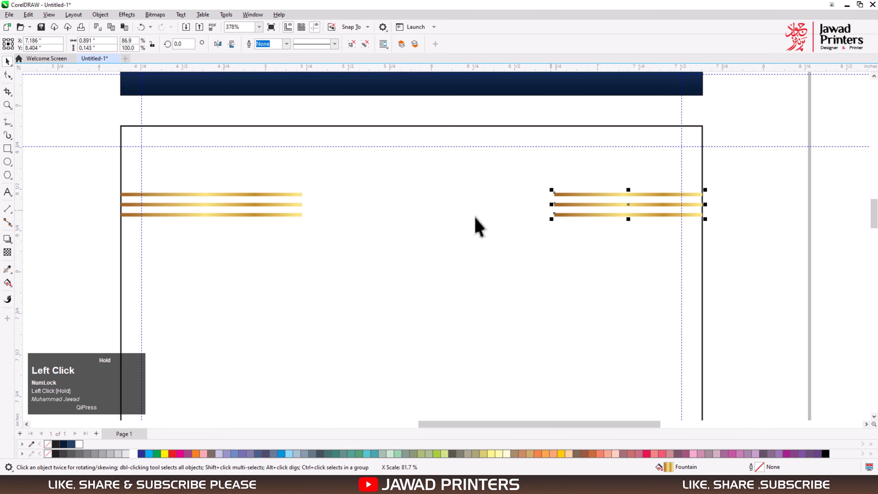
pyautogui.click(280, 205)
pyautogui.moveTo(303, 205); pyautogui.dragTo(369, 204)
pyautogui.click(555, 205)
pyautogui.moveTo(554, 204); pyautogui.dragTo(588, 205)
# Scale the name, job title and underline to about 1.214 in wide, left-align them, and place them between the gold line groups.
pyautogui.press('F4')
pyautogui.moveTo(123, 308); pyautogui.dragTo(340, 365)
pyautogui.click(139, 314)
pyautogui.press('l')
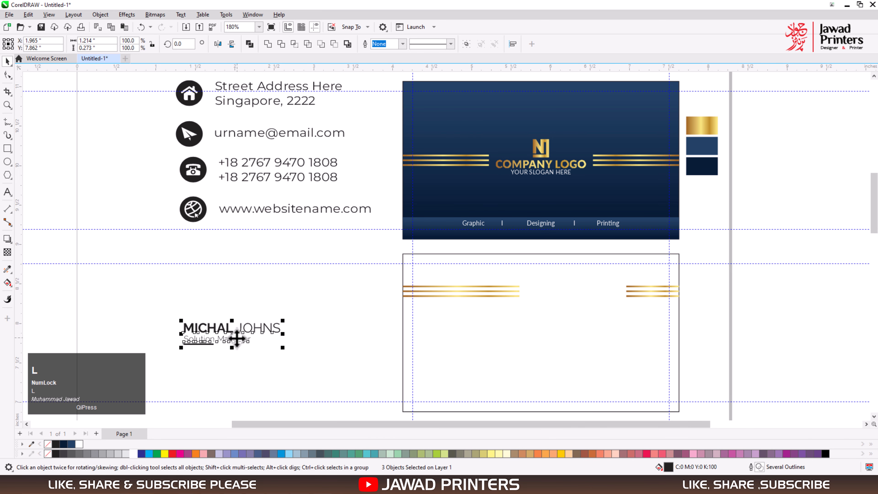
pyautogui.moveTo(229, 333); pyautogui.dragTo(574, 295)
pyautogui.press('F2')
pyautogui.moveTo(509, 269); pyautogui.dragTo(670, 341)
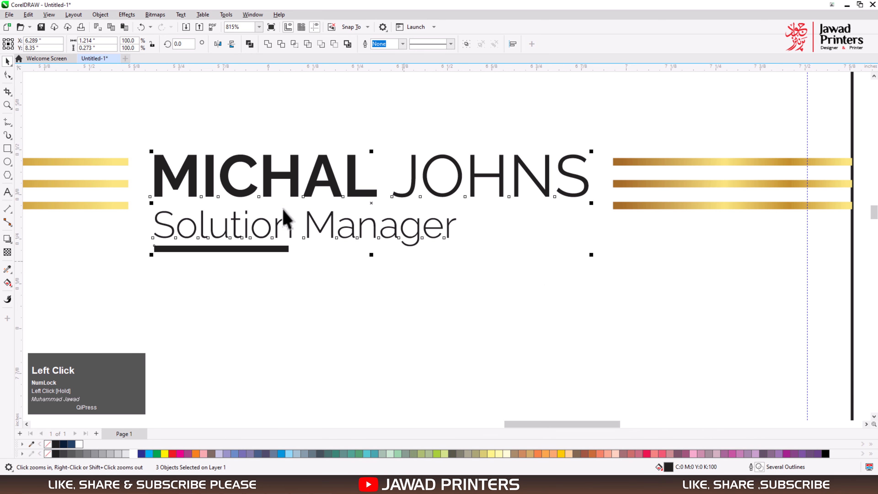
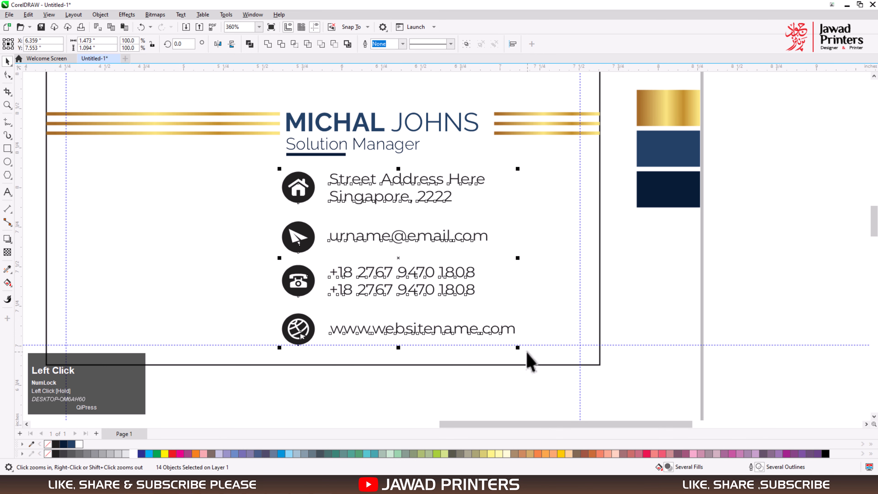
# Resize the globe icon together with its circle to about 0.176 × 0.168 in.
pyautogui.moveTo(256, 394); pyautogui.dragTo(299, 346)
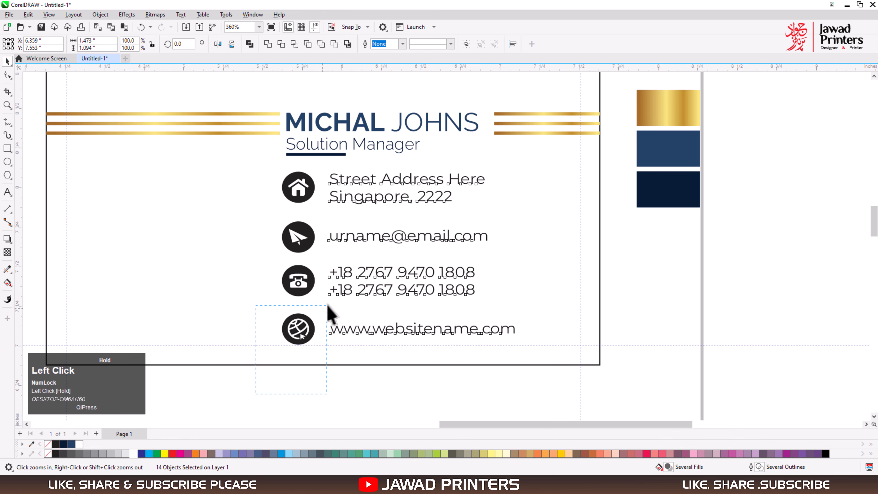
pyautogui.moveTo(328, 305); pyautogui.dragTo(328, 306)
pyautogui.keyDown('shift'); pyautogui.click(299, 335); pyautogui.keyUp('shift')
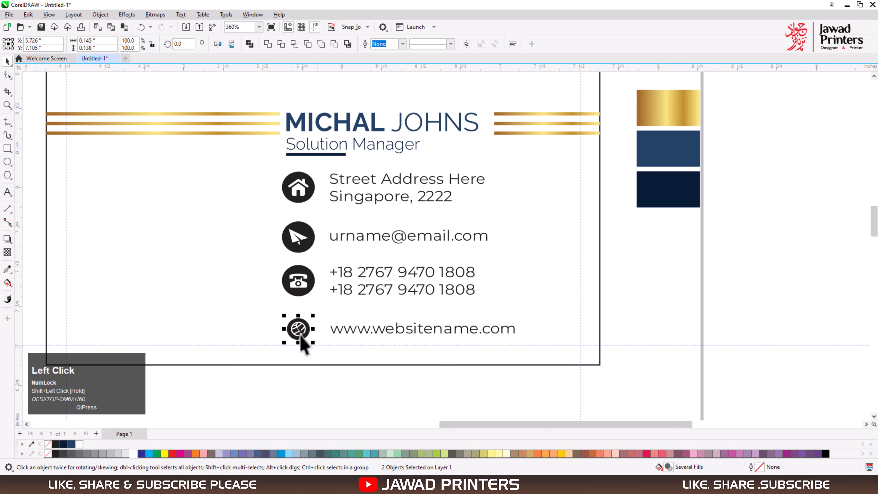
pyautogui.press('z')
pyautogui.moveTo(251, 189); pyautogui.dragTo(429, 381)
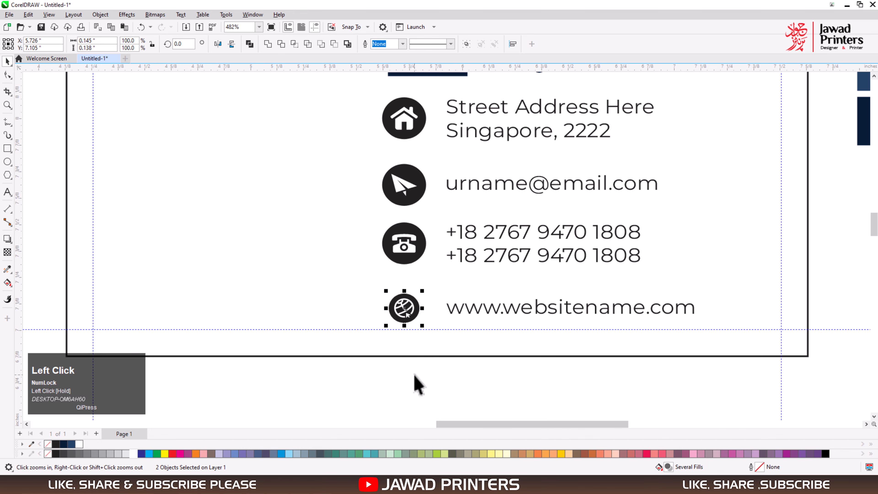
pyautogui.press('space')
pyautogui.moveTo(423, 325); pyautogui.dragTo(428, 329)
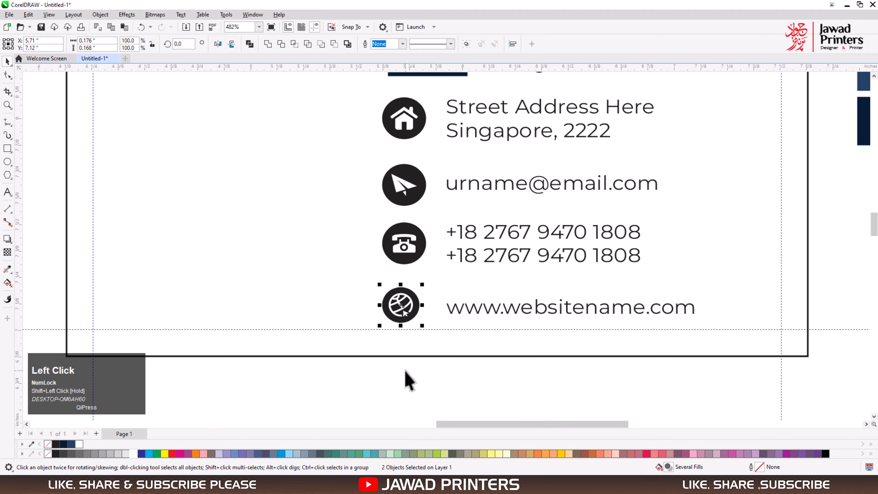
# Repeat the same resize on the phone, paper-plane and house icons with their circles.
pyautogui.moveTo(360, 375)
pyautogui.mouseDown()
pyautogui.moveTo(404, 398)
pyautogui.moveTo(400, 235)
pyautogui.mouseUp()
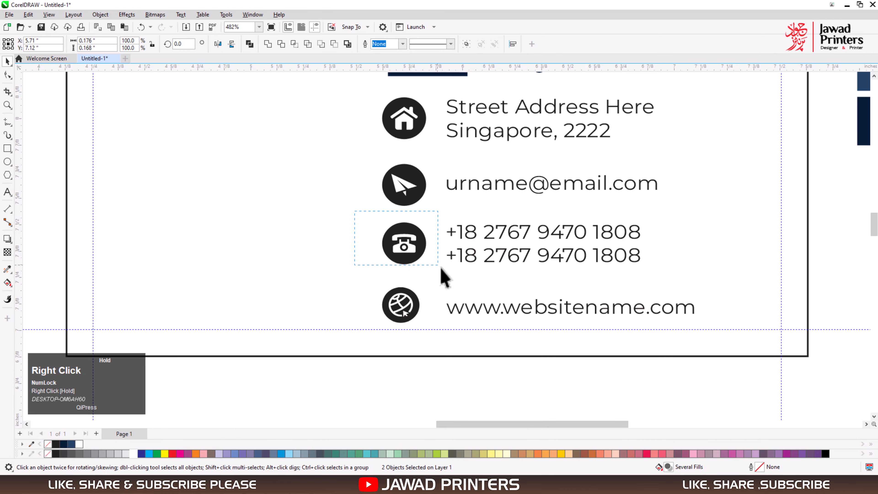
pyautogui.moveTo(441, 273); pyautogui.dragTo(443, 286)
pyautogui.hotkey('ctrl', 'r')
pyautogui.moveTo(87, 160); pyautogui.dragTo(435, 225)
pyautogui.hotkey('ctrl', 'r')
pyautogui.moveTo(42, 69); pyautogui.dragTo(57, 80)
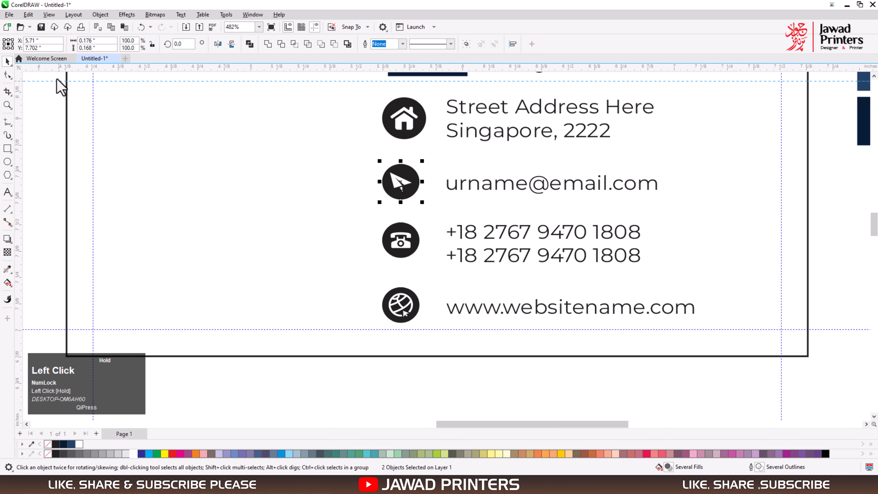
pyautogui.moveTo(59, 124); pyautogui.dragTo(410, 93)
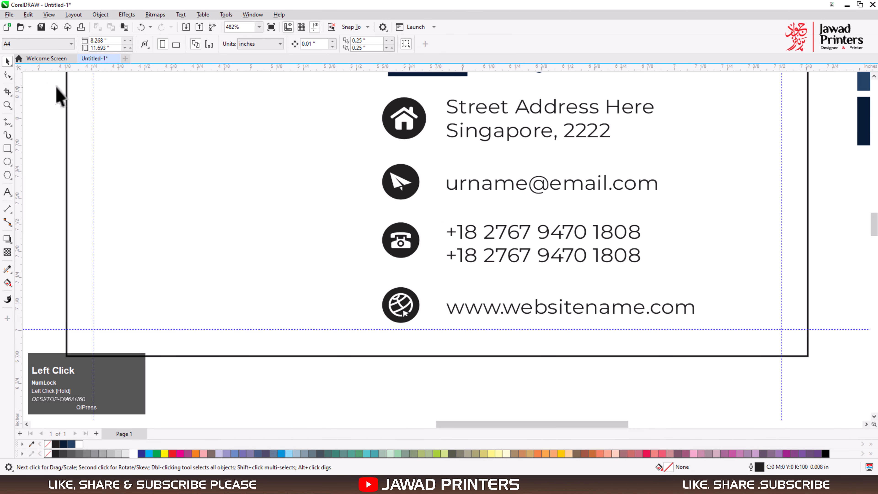
pyautogui.moveTo(397, 163); pyautogui.dragTo(438, 173)
pyautogui.hotkey('ctrl', 'r')
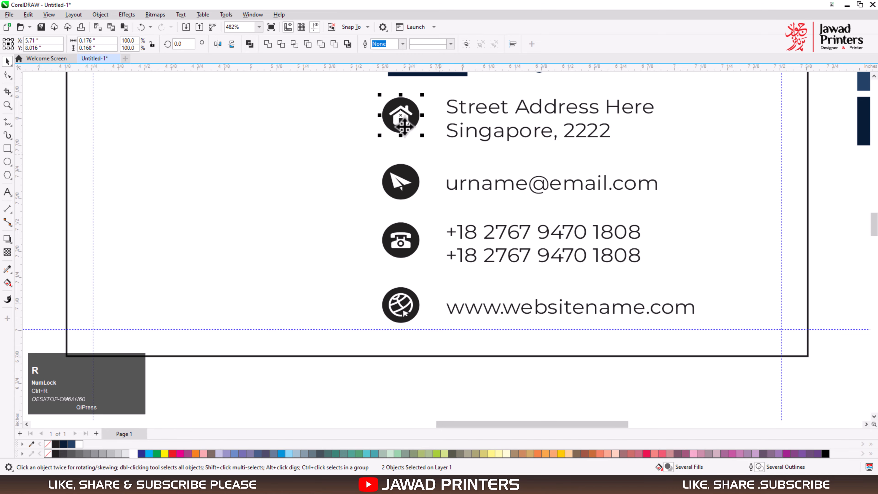
# Center-align the four contact icons with their circles in one vertical column.
pyautogui.press('F2')
pyautogui.moveTo(346, 83); pyautogui.dragTo(593, 387)
pyautogui.moveTo(312, 408); pyautogui.dragTo(431, 74)
pyautogui.press('c')
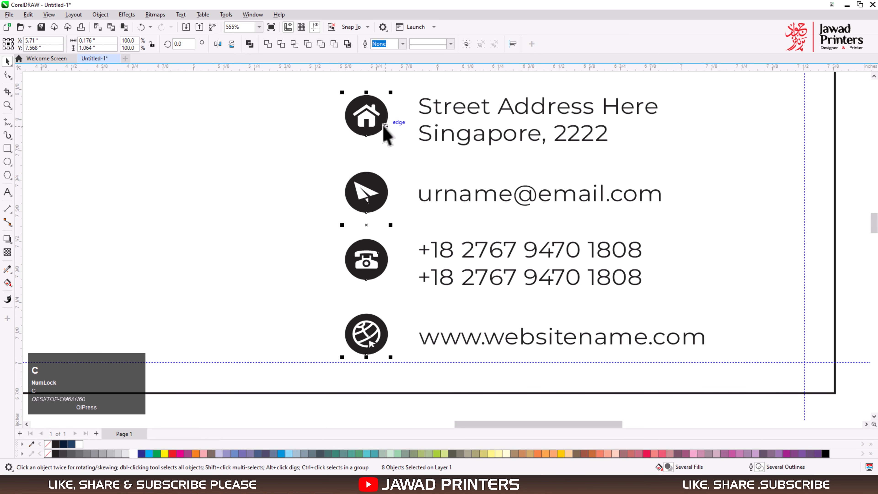
pyautogui.click(401, 127)
pyautogui.click(307, 393)
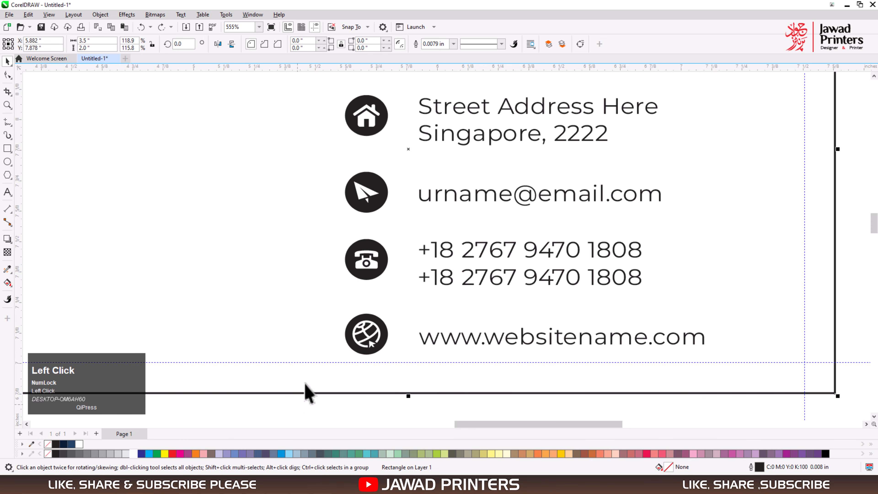
# Move the icon column slightly right, closer to the contact texts.
pyautogui.moveTo(300, 392); pyautogui.dragTo(733, 97)
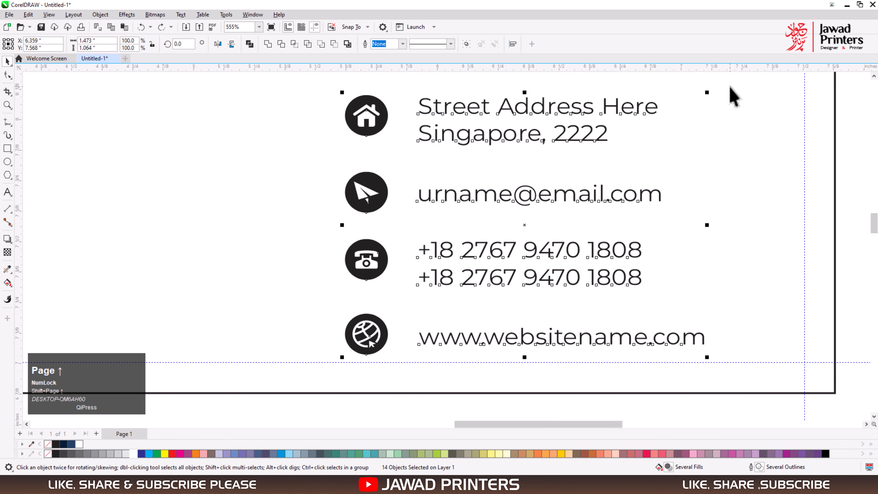
pyautogui.moveTo(317, 413); pyautogui.dragTo(409, 85)
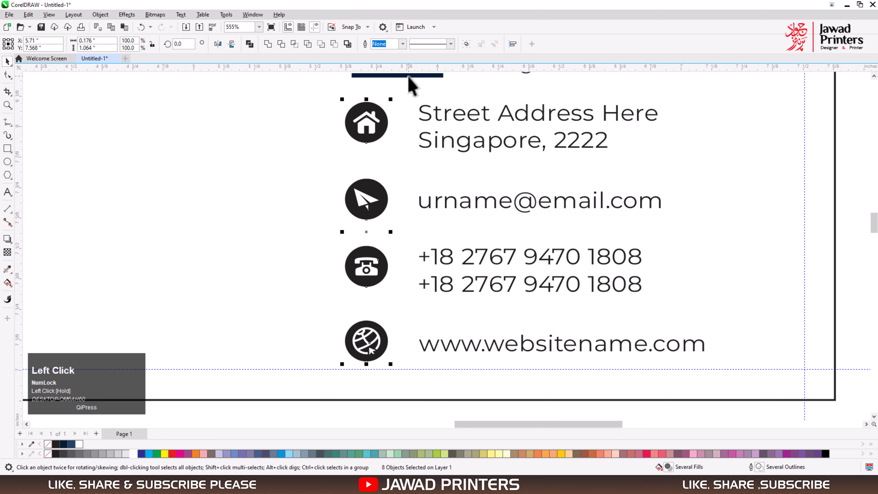
pyautogui.moveTo(392, 137); pyautogui.dragTo(404, 138)
# Left-align the contact texts, set them slightly farther from the icons, and scale them down to about 1.135 in wide.
pyautogui.moveTo(408, 413); pyautogui.dragTo(777, 94)
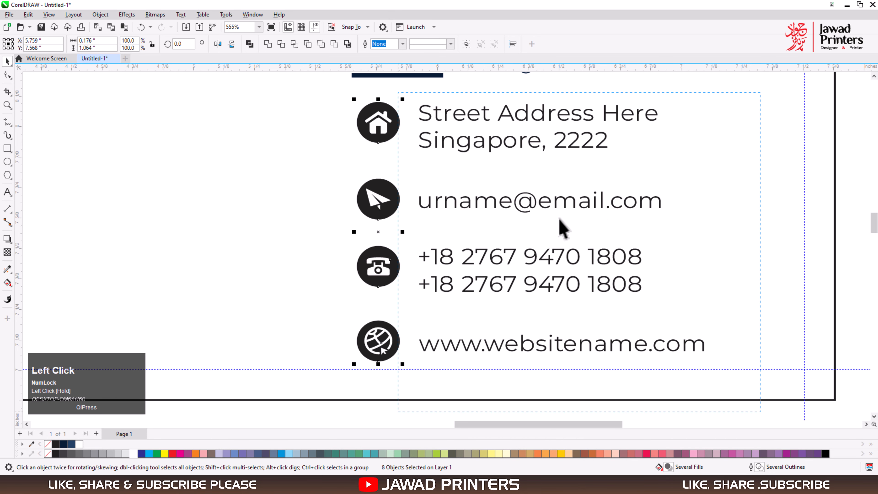
pyautogui.press('l')
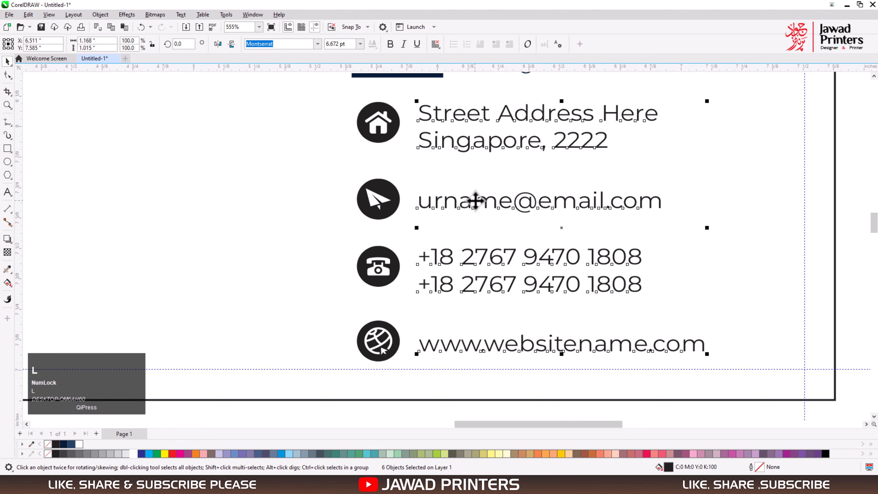
pyautogui.moveTo(476, 200); pyautogui.dragTo(489, 201)
pyautogui.moveTo(720, 354); pyautogui.dragTo(707, 350)
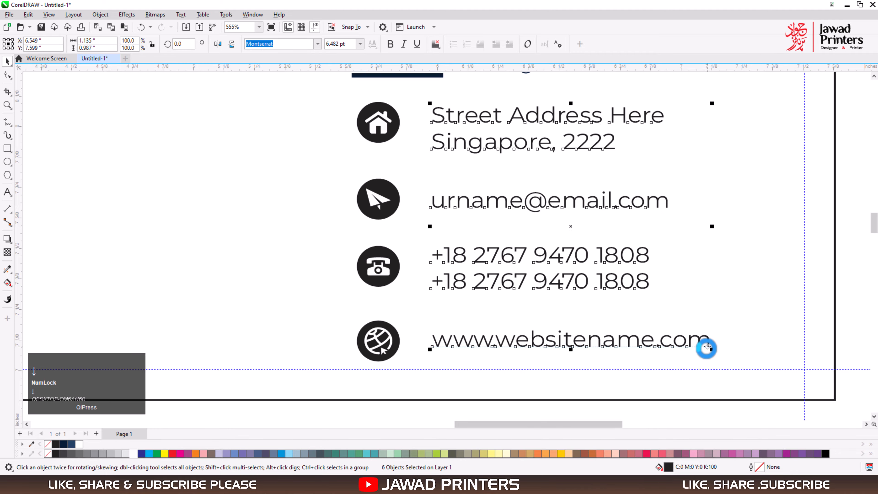
pyautogui.scroll(-1, 483, 276)
pyautogui.scroll(-1, 483, 276)
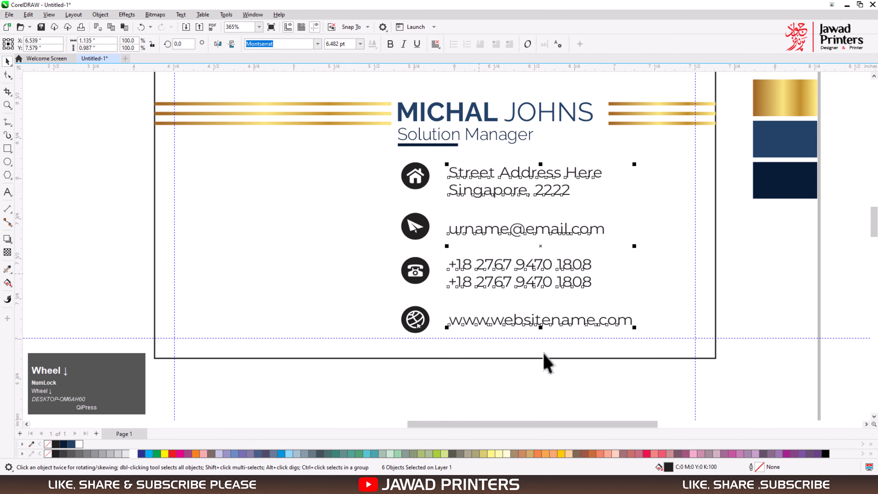
# Sample the lighter navy swatch and apply its fill to the circles of the house, paper-plane, phone and globe icons.
pyautogui.click(369, 357)
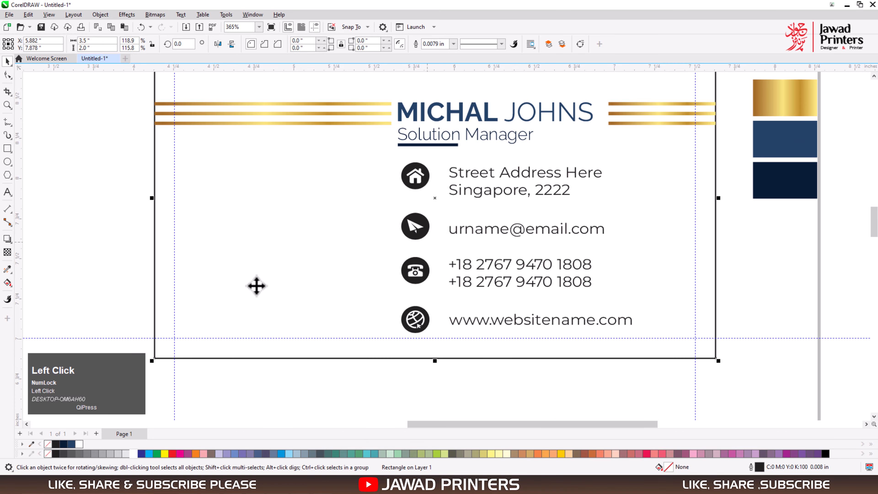
pyautogui.press('space')
pyautogui.click(779, 151)
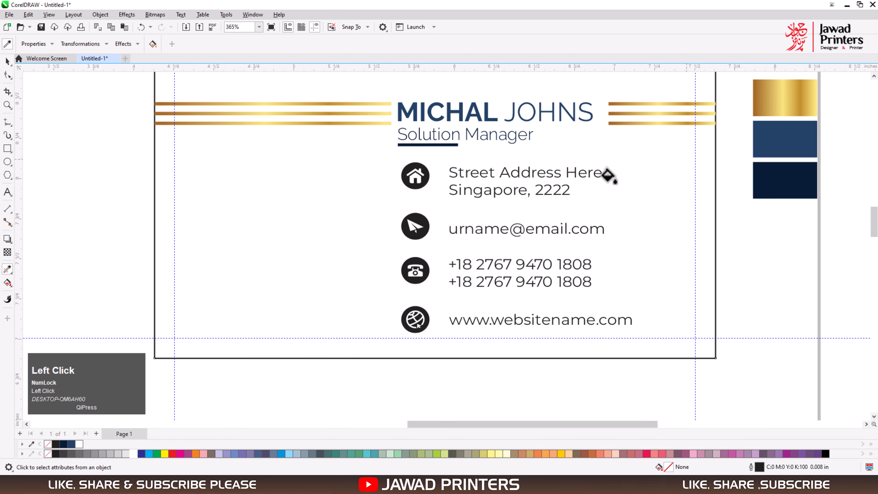
pyautogui.press('F2')
pyautogui.moveTo(372, 143); pyautogui.dragTo(503, 341)
pyautogui.click(421, 138)
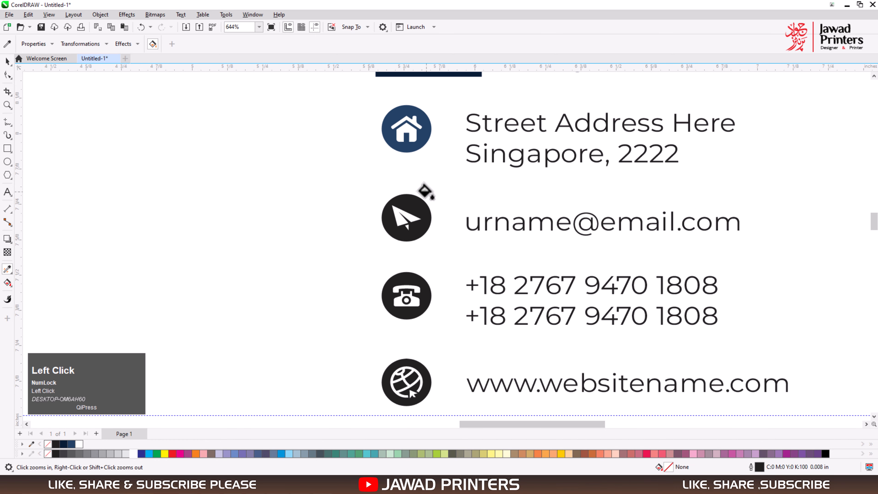
pyautogui.click(426, 216)
pyautogui.click(423, 317)
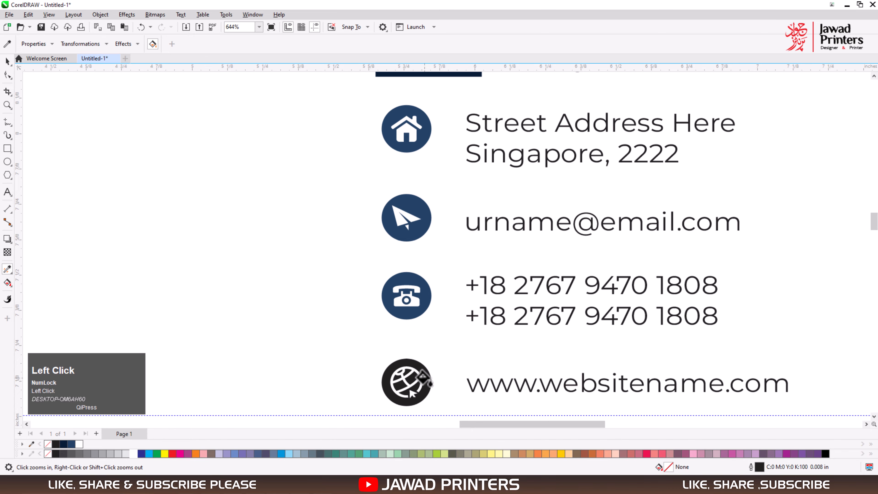
pyautogui.click(420, 375)
pyautogui.press('space')
# Scale the whole contact block to about 1.415 in wide and nudge it left and slightly up beneath the name.
pyautogui.press('F2')
pyautogui.press('F3')
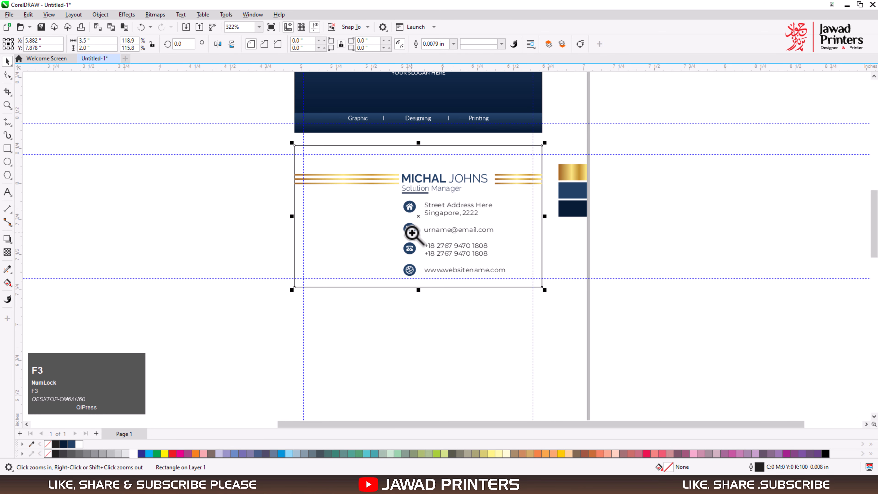
pyautogui.moveTo(360, 153); pyautogui.dragTo(641, 357)
pyautogui.moveTo(543, 384); pyautogui.dragTo(261, 161)
pyautogui.moveTo(458, 299); pyautogui.dragTo(454, 297)
pyautogui.press('Left')
pyautogui.press('Left')
pyautogui.press('Left')
pyautogui.press('Left')
pyautogui.press('Left')
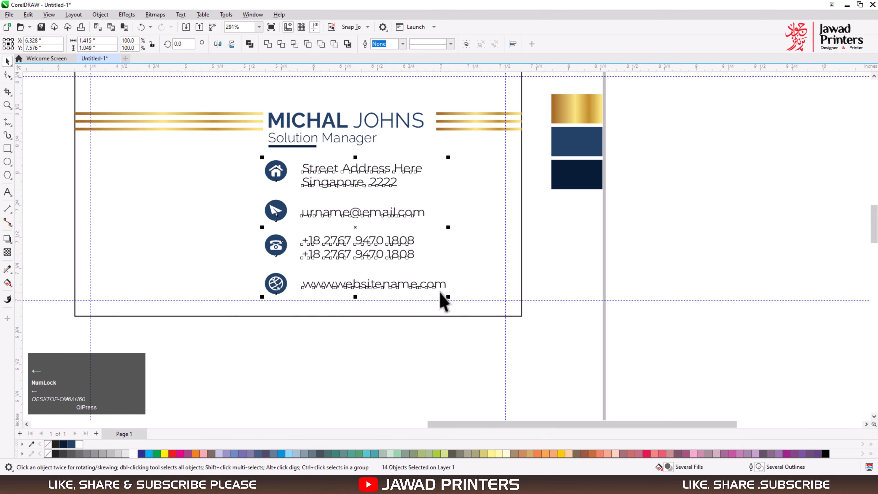
pyautogui.press('Up')
# Nudge the email, phone and website rows up to tighten the gap below the address row.
pyautogui.moveTo(224, 338); pyautogui.dragTo(486, 192)
pyautogui.press('Up')
pyautogui.press('Up')
pyautogui.press('Up')
pyautogui.press('Up')
pyautogui.press('Up')
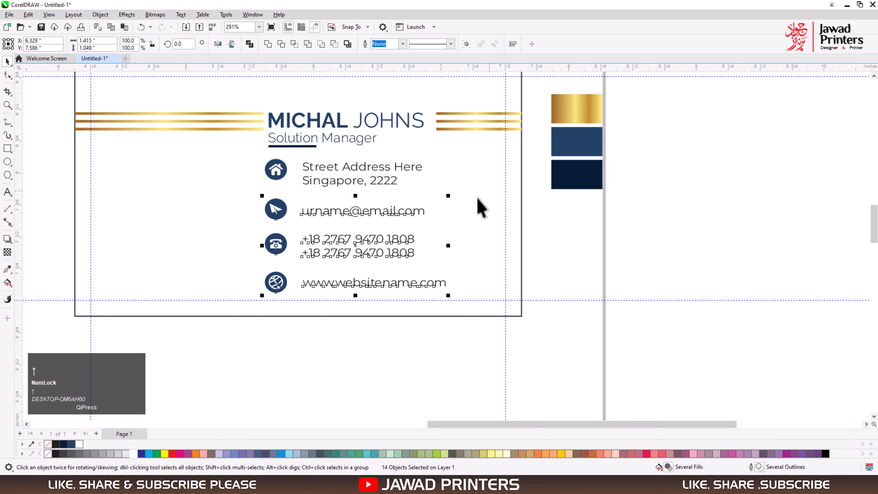
pyautogui.press('Down')
pyautogui.press('Down')
# Nudge the phone and website rows up, and raise the website row a little further to even out the spacing.
pyautogui.moveTo(227, 324); pyautogui.dragTo(449, 216)
pyautogui.press('Up')
pyautogui.press('Up')
pyautogui.press('Up')
pyautogui.moveTo(256, 335); pyautogui.dragTo(483, 268)
pyautogui.press('Up')
pyautogui.press('Up')
# Move the contact block without the title underline slightly down and scale it to about 1.325 × 0.908 in.
pyautogui.moveTo(491, 343); pyautogui.dragTo(241, 147)
pyautogui.press('Down')
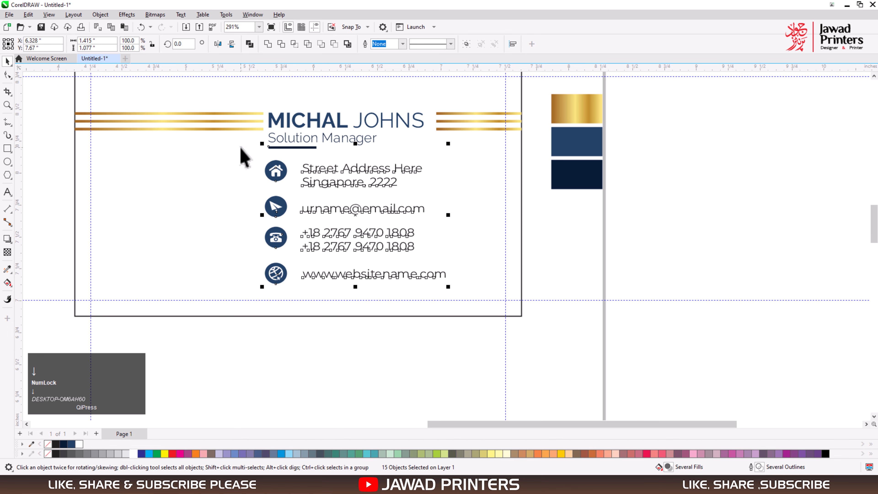
pyautogui.keyDown('shift'); pyautogui.click(280, 147); pyautogui.keyUp('shift')
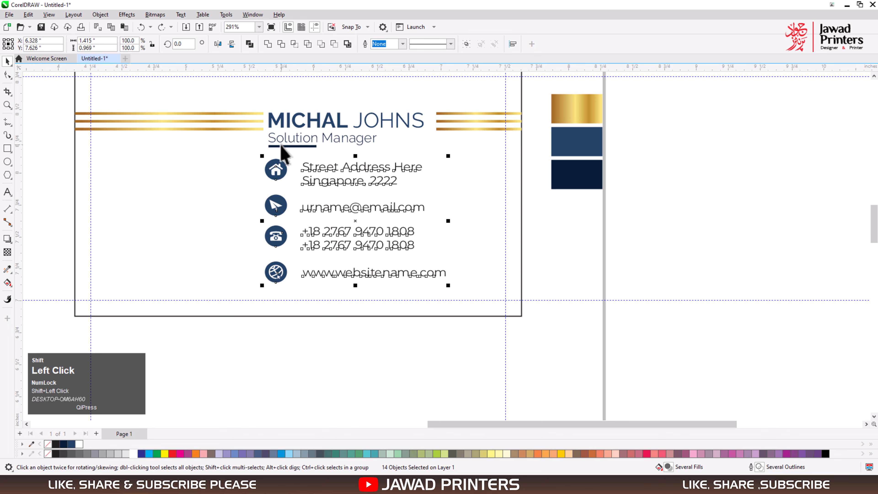
pyautogui.press('Down')
pyautogui.moveTo(327, 209); pyautogui.dragTo(327, 214)
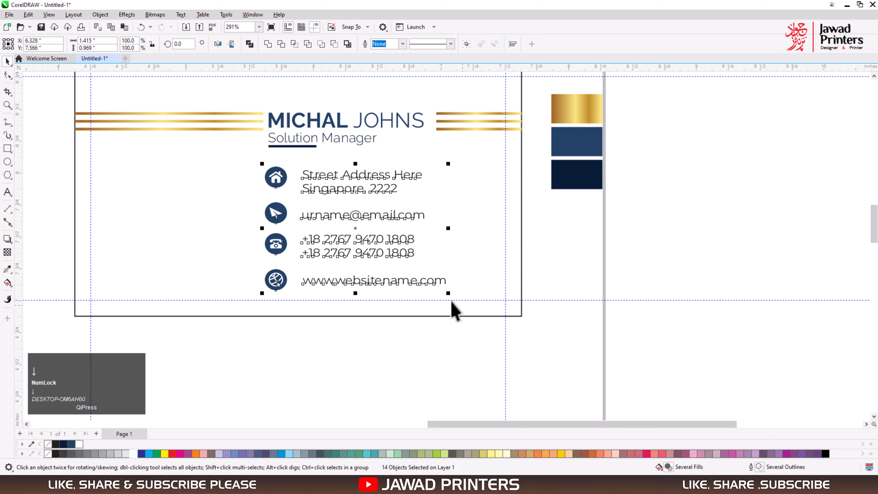
pyautogui.moveTo(449, 294); pyautogui.dragTo(438, 288)
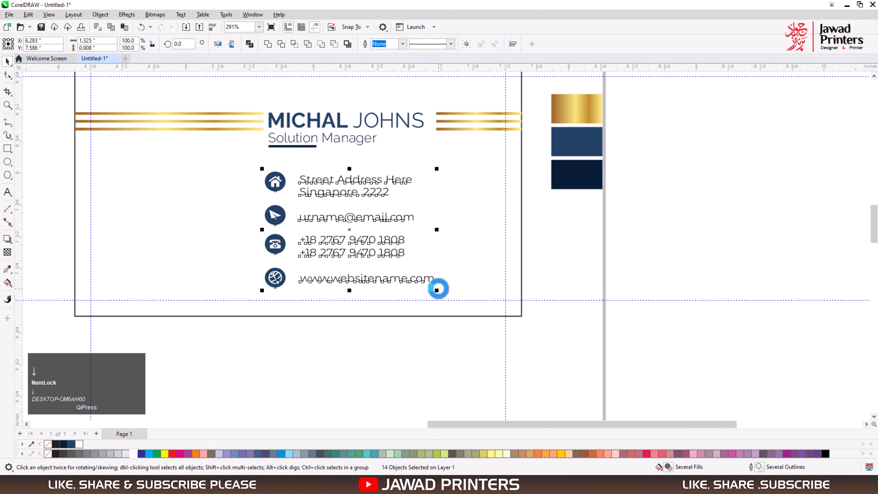
# Copy the monogram, company name and slogan from the front card to the white back, left of the contact details.
pyautogui.click(411, 343)
pyautogui.press('F4')
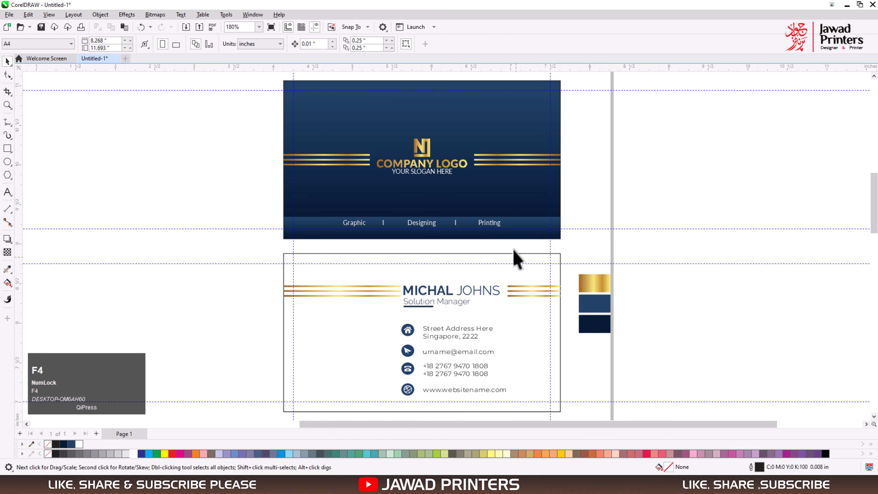
pyautogui.click(421, 148)
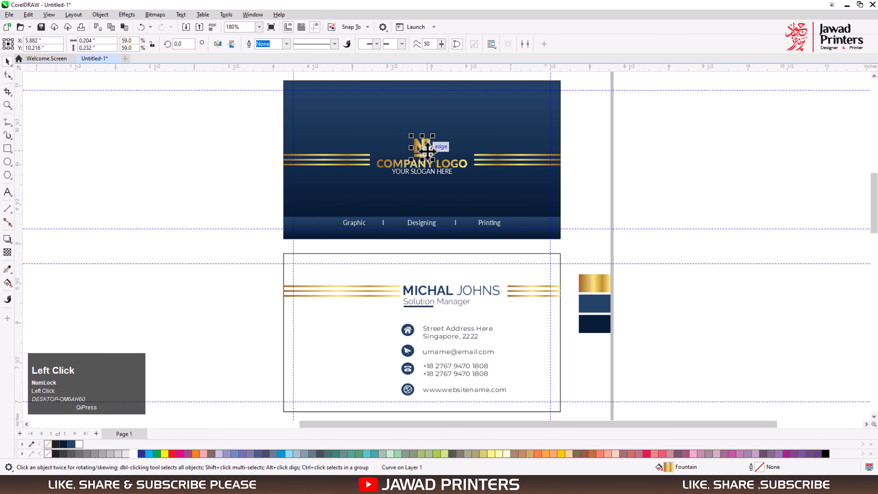
pyautogui.keyDown('shift'); pyautogui.click(423, 166); pyautogui.keyUp('shift')
pyautogui.keyDown('shift'); pyautogui.click(424, 172); pyautogui.keyUp('shift')
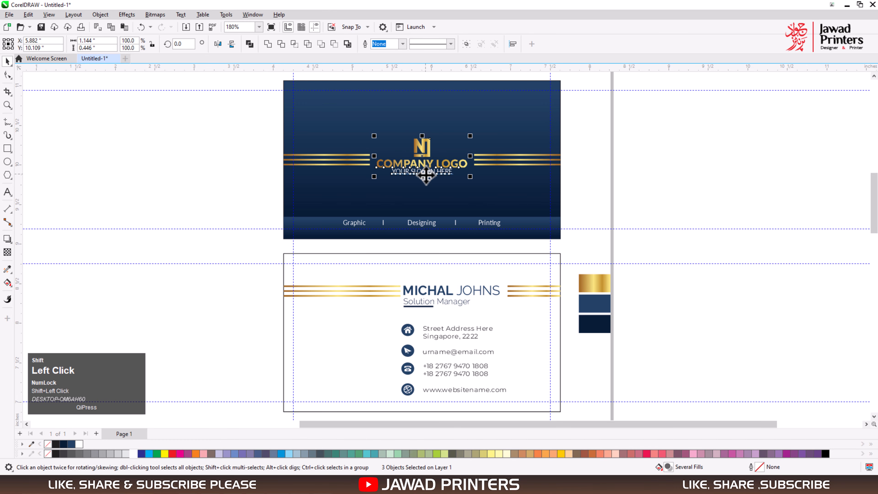
pyautogui.moveTo(422, 157); pyautogui.dragTo(345, 353)
pyautogui.rightClick(345, 353)
# Select the contact block with its icons on the back card and nudge it down about 0.05 in.
pyautogui.moveTo(250, 308); pyautogui.dragTo(567, 398)
pyautogui.press('space')
pyautogui.moveTo(716, 387); pyautogui.dragTo(392, 153)
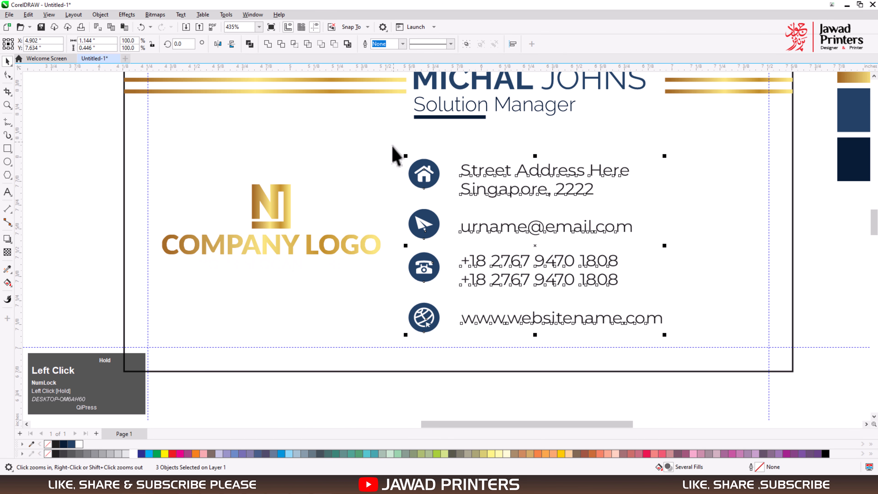
pyautogui.press('F3')
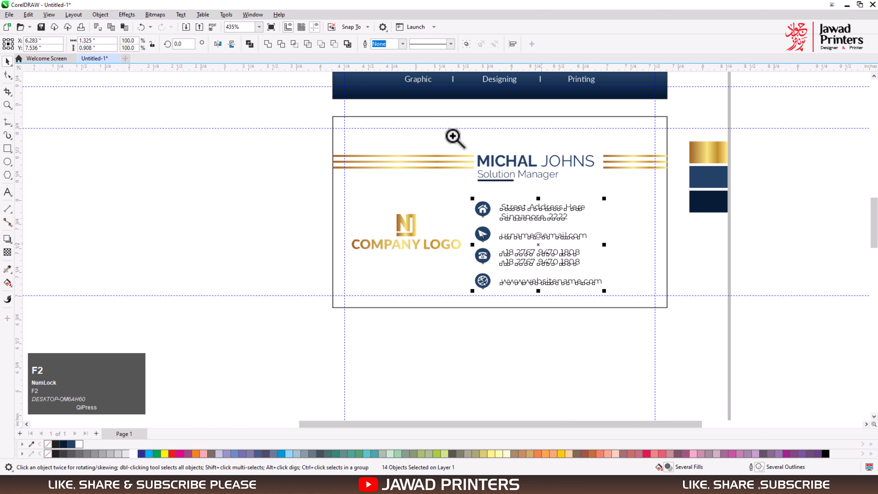
# Shorten the right group of gold lines to about 0.537 in wide and move the name, title and underline right towards it.
pyautogui.click(674, 290)
pyautogui.click(486, 128)
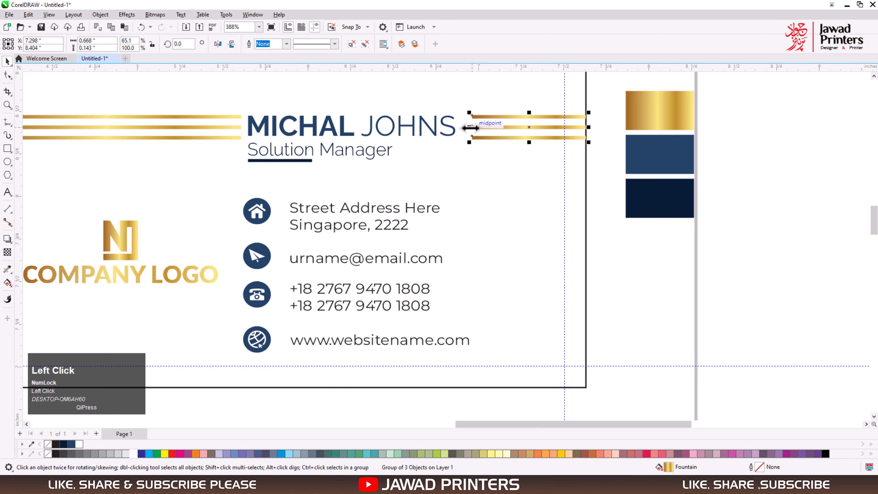
pyautogui.moveTo(470, 127); pyautogui.dragTo(494, 127)
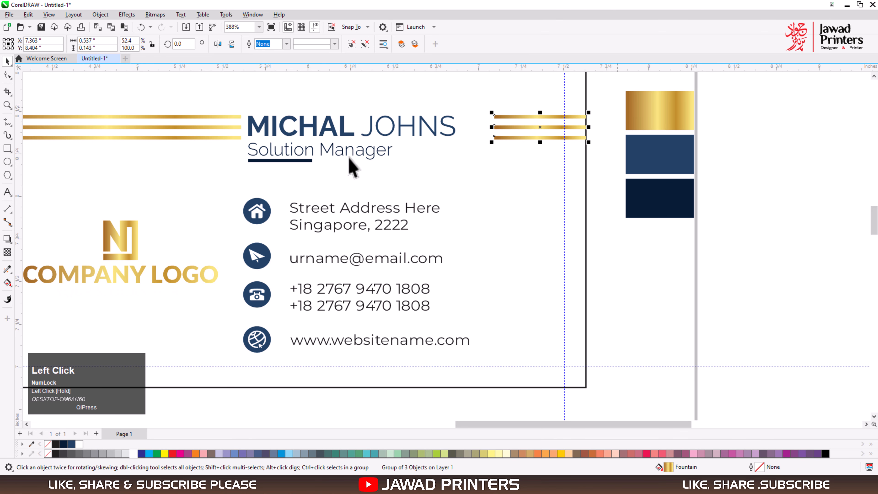
pyautogui.moveTo(600, 98); pyautogui.dragTo(247, 175)
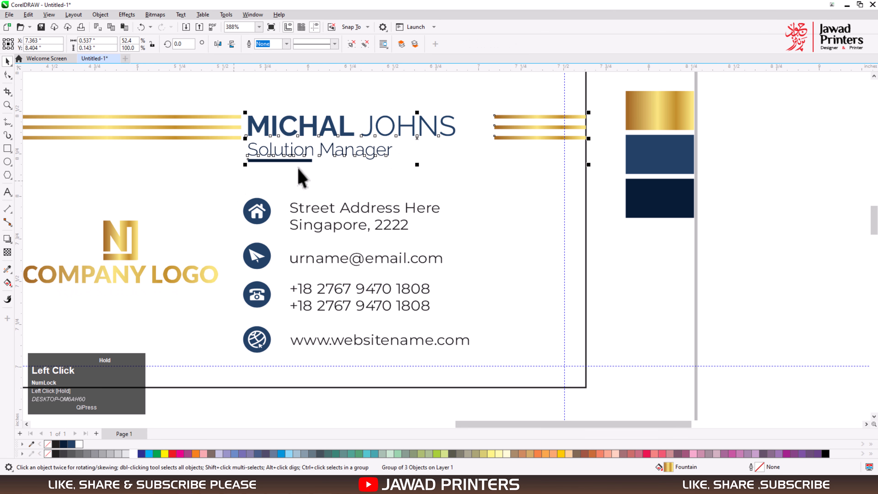
pyautogui.keyDown('shift'); pyautogui.click(506, 128); pyautogui.keyUp('shift')
pyautogui.moveTo(457, 132); pyautogui.dragTo(483, 138)
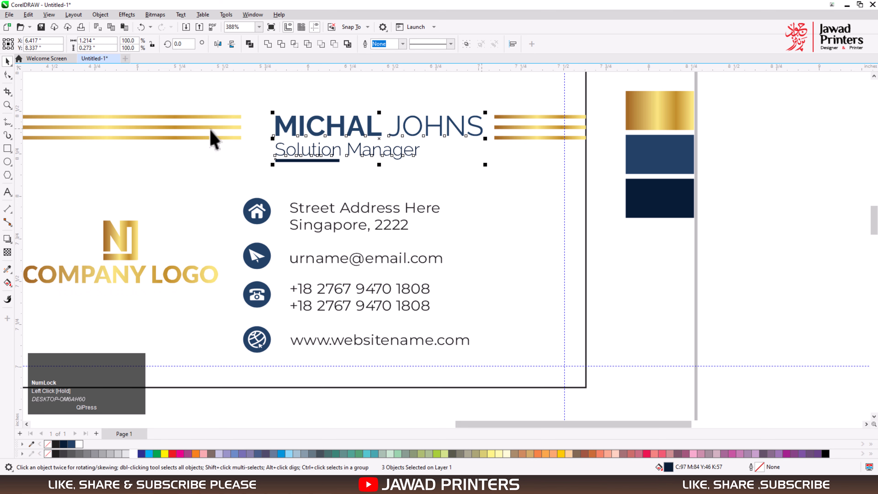
# Extend the left group of gold lines to about 1.613 in wide and move the contact block right, beneath the name.
pyautogui.click(240, 127)
pyautogui.moveTo(242, 130); pyautogui.dragTo(270, 129)
pyautogui.moveTo(238, 403); pyautogui.dragTo(496, 185)
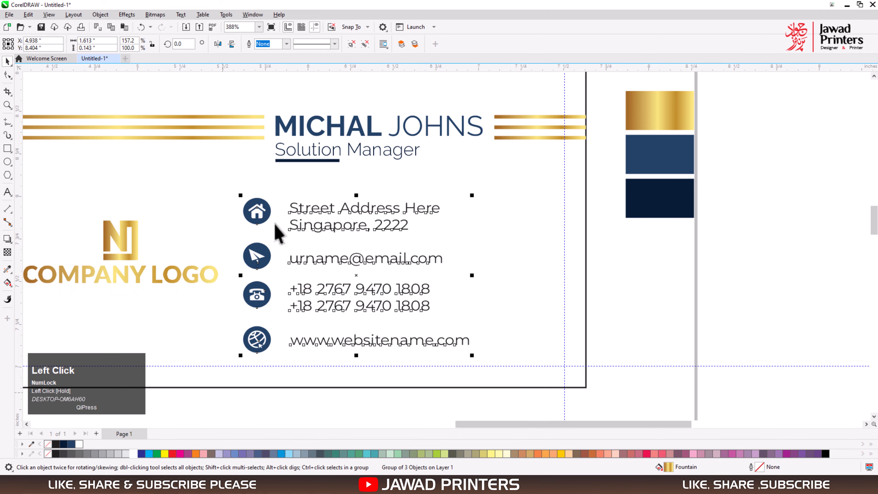
pyautogui.moveTo(272, 210); pyautogui.dragTo(303, 207)
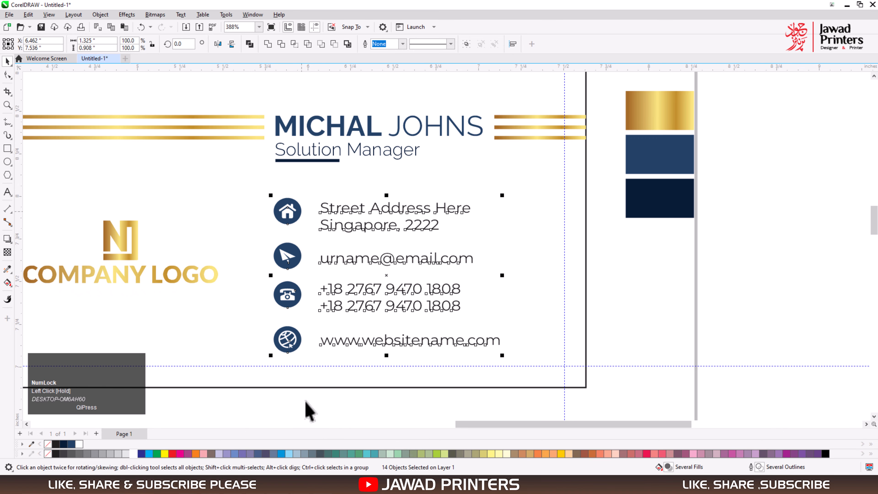
pyautogui.click(305, 398)
# Recolour the slogan of the back card's logo with the lighter navy blue from the document palette.
pyautogui.press('F4')
pyautogui.press('F2')
pyautogui.moveTo(418, 387); pyautogui.dragTo(478, 403)
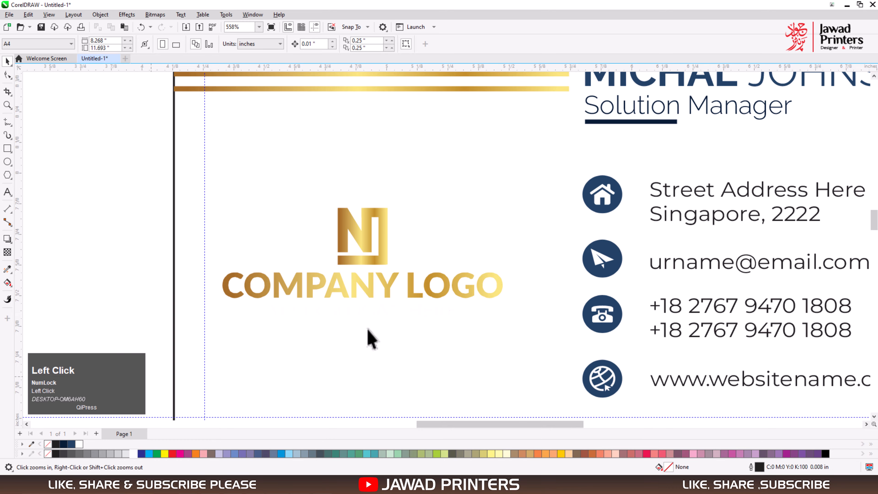
pyautogui.moveTo(367, 329); pyautogui.dragTo(527, 287)
pyautogui.click(72, 445)
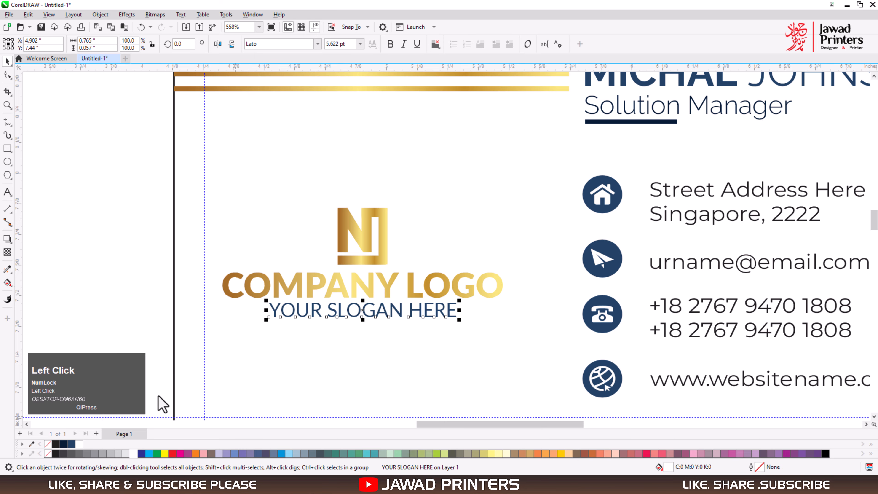
# Fill the back card's company name and monogram with the dark navy from the document palette.
pyautogui.click(223, 293)
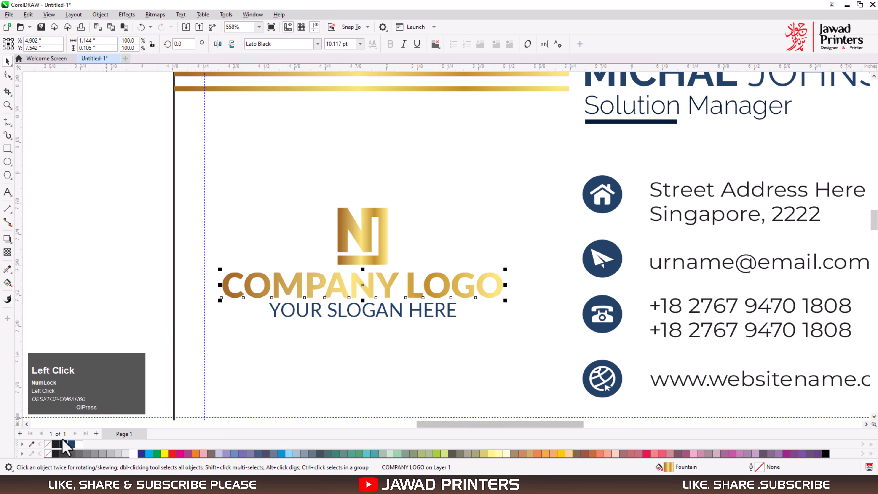
pyautogui.click(63, 444)
pyautogui.click(351, 263)
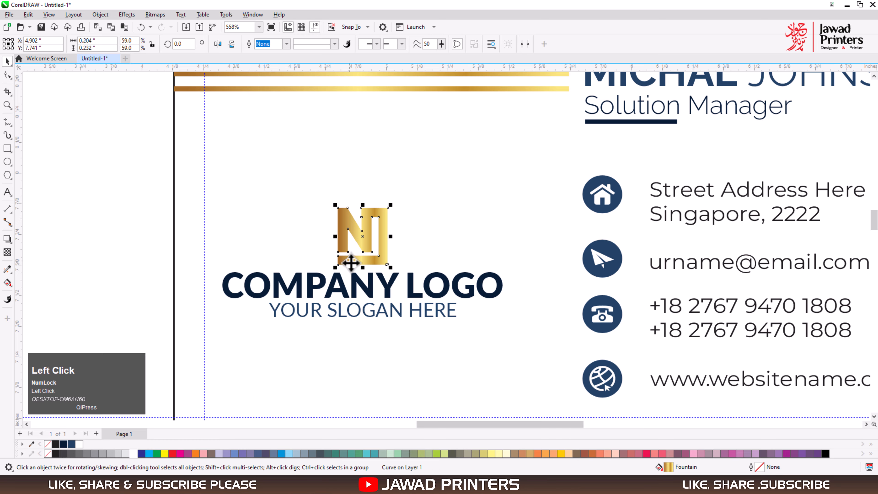
pyautogui.hotkey('ctrl', 'r')
# Centre the back logo's three parts on each other and scale them together to about 1.075 × 0.419 in.
pyautogui.moveTo(114, 170); pyautogui.dragTo(526, 351)
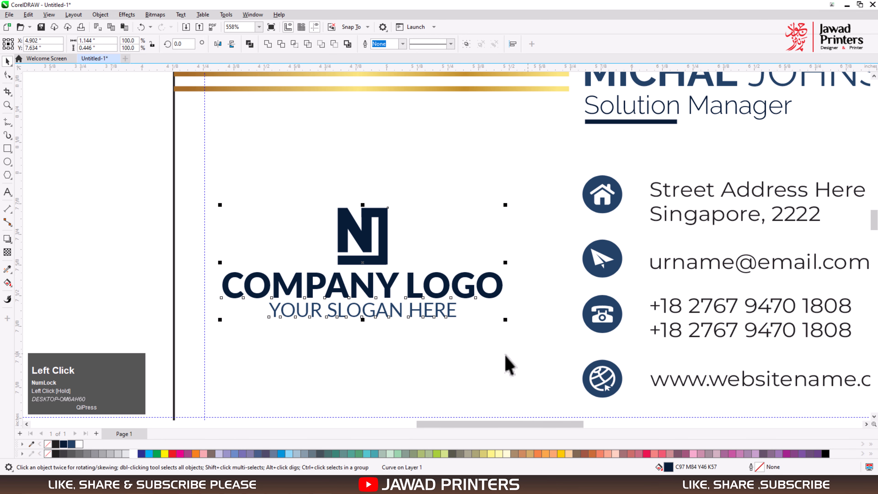
pyautogui.press('c')
pyautogui.moveTo(509, 322); pyautogui.dragTo(501, 318)
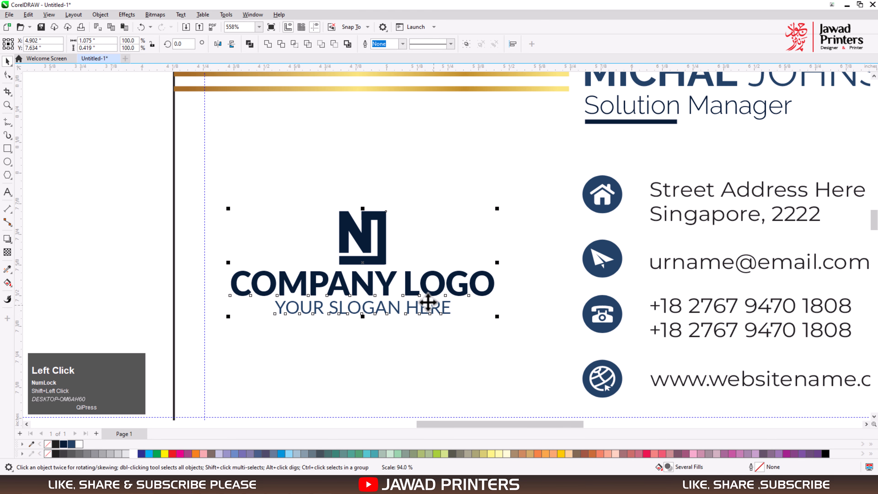
# Move the back card's monogram, company name and slogan slightly down together.
pyautogui.scroll(-1, 411, 295)
pyautogui.press('F2')
pyautogui.click(387, 305)
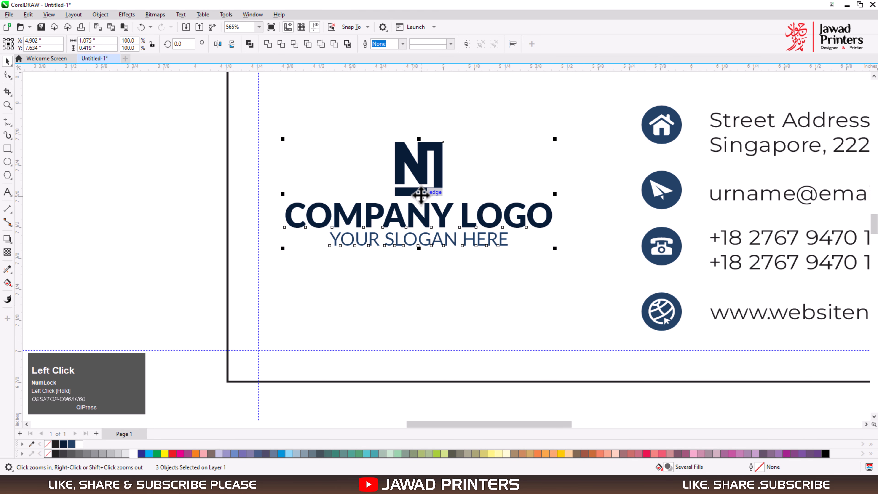
pyautogui.moveTo(422, 207)
pyautogui.mouseDown()
pyautogui.moveTo(426, 218)
pyautogui.moveTo(422, 208)
pyautogui.mouseUp()
pyautogui.click(280, 230)
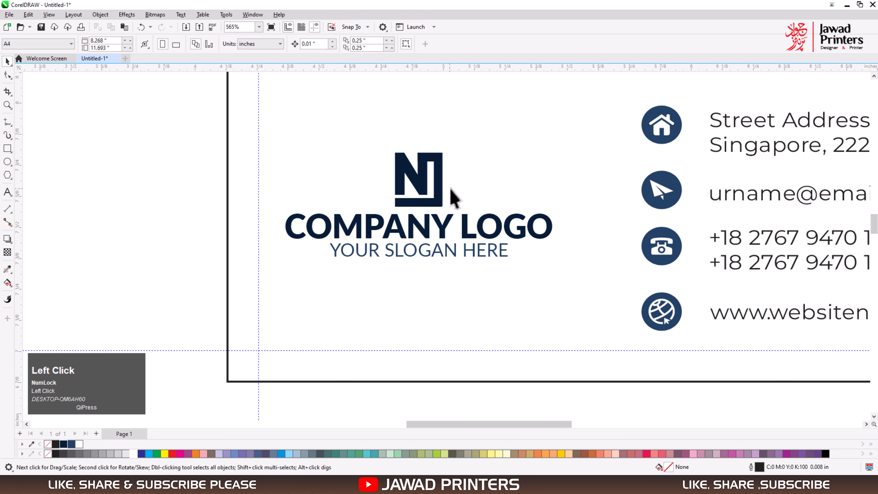
# Move the three colour swatches to the left of the back card, beside the logo.
pyautogui.press('F4')
pyautogui.moveTo(580, 332); pyautogui.dragTo(578, 334)
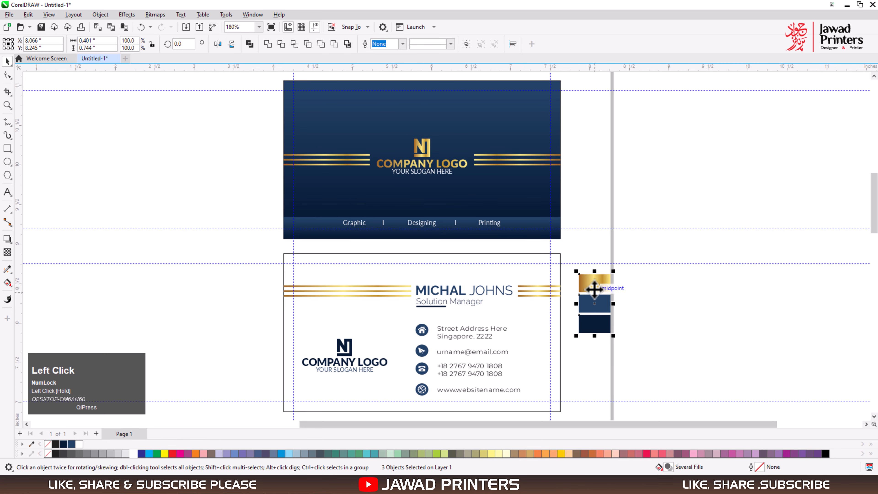
pyautogui.moveTo(594, 291); pyautogui.dragTo(255, 337)
pyautogui.press('F2')
pyautogui.moveTo(210, 299); pyautogui.dragTo(387, 401)
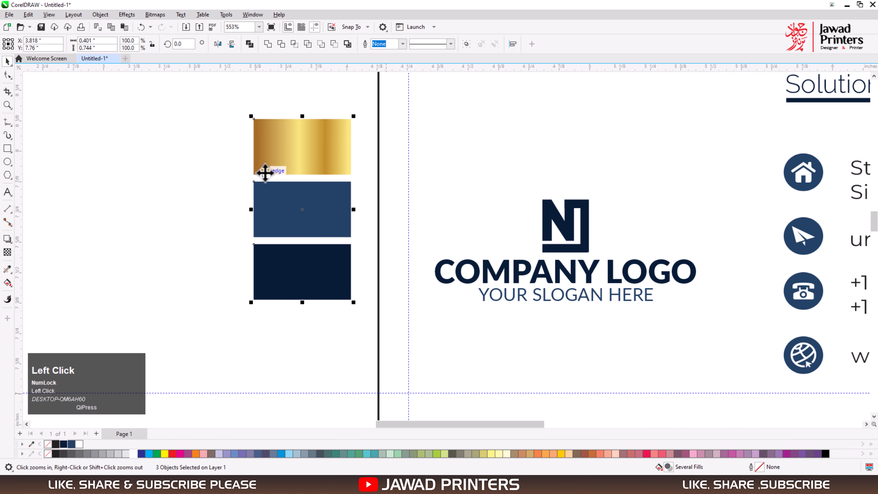
# Copy the gold gradient from its swatch onto the back card's monogram and delete the three colour swatches.
pyautogui.press('space')
pyautogui.click(285, 156)
pyautogui.click(550, 213)
pyautogui.press('space')
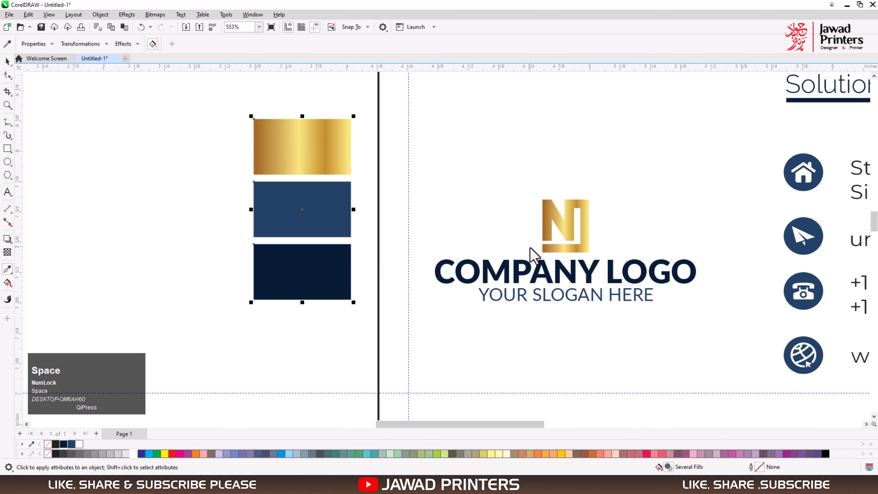
pyautogui.moveTo(207, 99); pyautogui.dragTo(429, 387)
pyautogui.click(321, 335)
# Move the back card's logo slightly up and centre it horizontally beneath the left group of gold lines.
pyautogui.press('F4')
pyautogui.moveTo(370, 355); pyautogui.dragTo(371, 360)
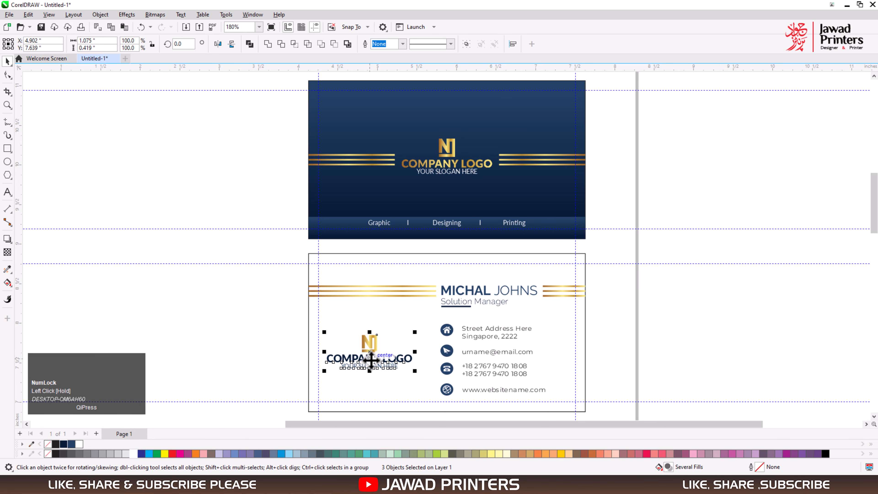
pyautogui.keyDown('shift'); pyautogui.click(378, 293); pyautogui.keyUp('shift')
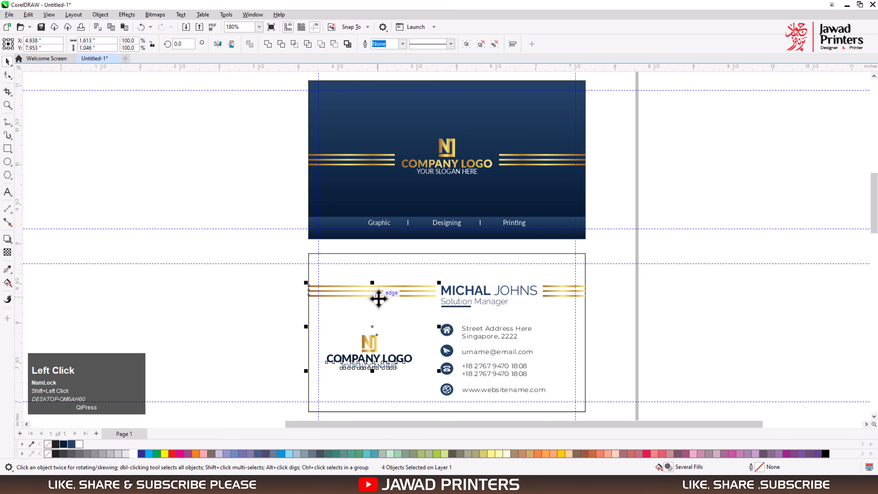
pyautogui.click(294, 333)
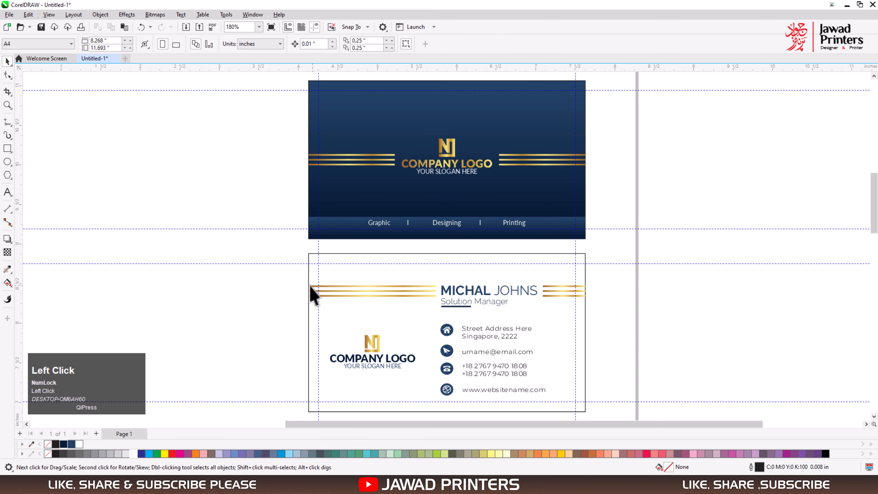
# Delete all the vertical and horizontal guidelines around both cards.
pyautogui.press('F4')
pyautogui.click(282, 399)
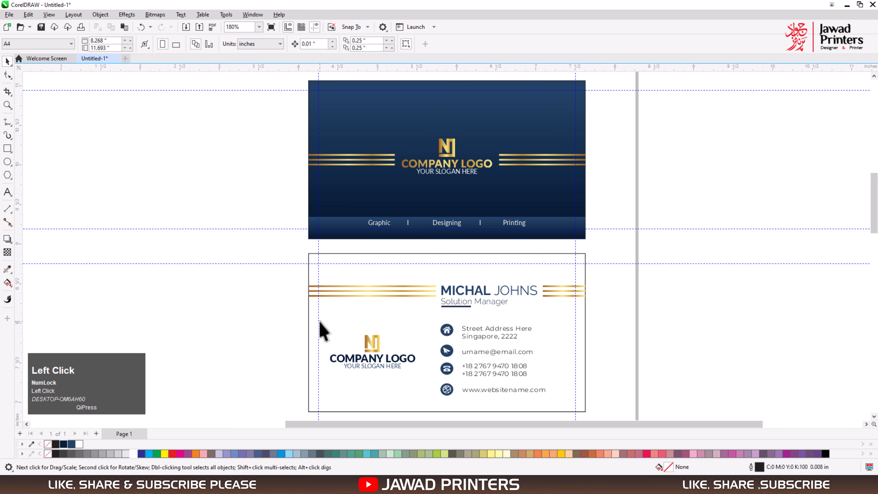
pyautogui.press('Delete')
pyautogui.click(576, 325)
pyautogui.press('Delete')
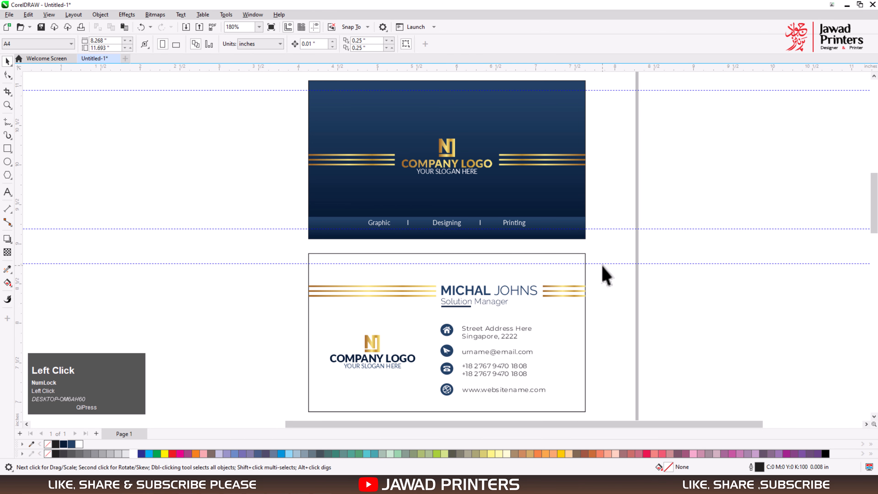
pyautogui.press('Delete')
pyautogui.click(598, 230)
pyautogui.press('Delete')
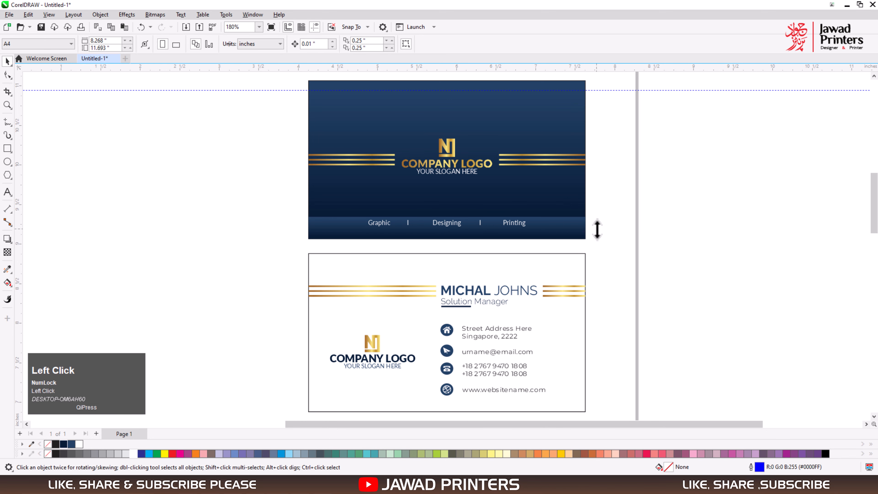
pyautogui.click(593, 90)
pyautogui.press('Delete')
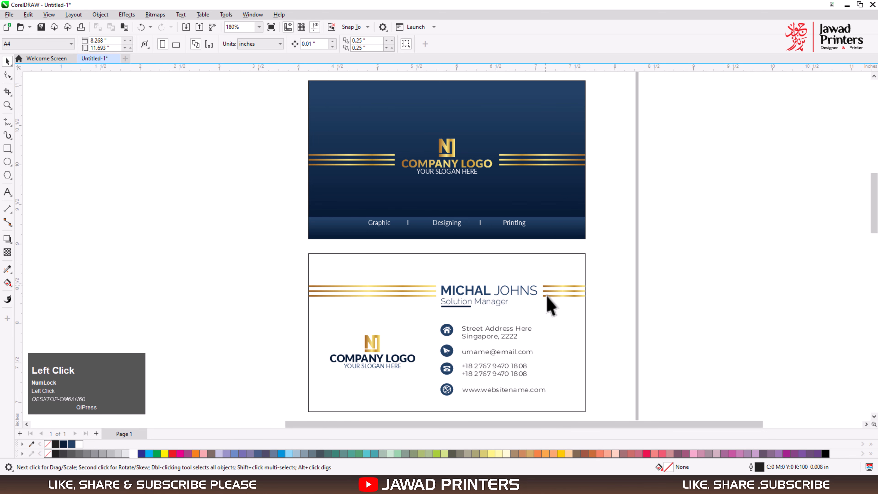
# Copy the front card's navy band and its services text to the back card, aligned to the card's bottom edge.
pyautogui.moveTo(296, 211); pyautogui.dragTo(605, 258)
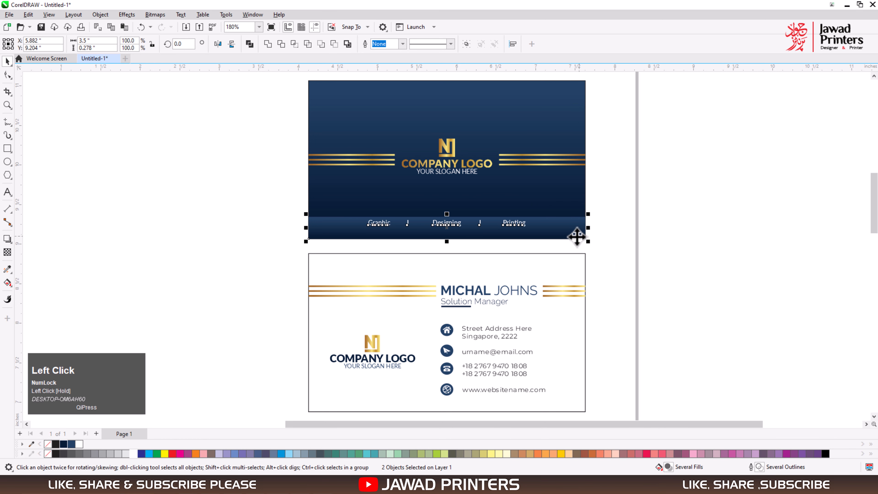
pyautogui.keyDown('shift'); pyautogui.click(506, 403); pyautogui.keyUp('shift')
pyautogui.press('b')
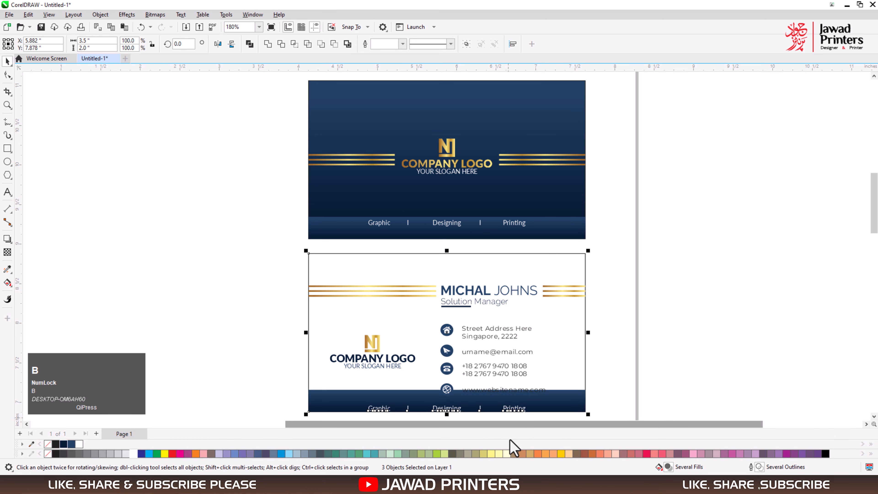
# Move the contact details and icons on the back card up so they sit clear above the navy band.
pyautogui.press('F2')
pyautogui.moveTo(296, 336); pyautogui.dragTo(623, 402)
pyautogui.moveTo(759, 125); pyautogui.dragTo(401, 300)
pyautogui.moveTo(514, 223); pyautogui.dragTo(523, 204)
pyautogui.click(276, 357)
# Move the services text on the back card up within the navy band.
pyautogui.click(280, 331)
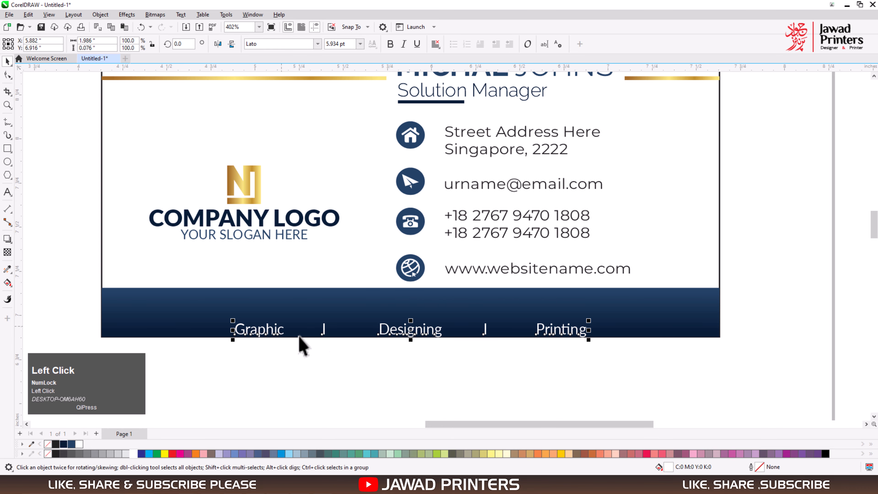
pyautogui.moveTo(415, 331); pyautogui.dragTo(407, 306)
pyautogui.press('F4')
# Deselect everything and preview both card sides in full-screen view.
pyautogui.click(294, 286)
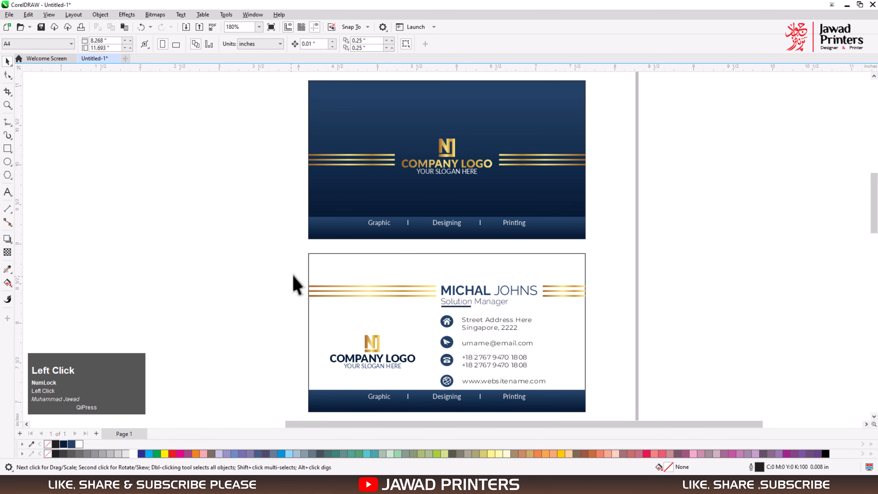
pyautogui.rightClick(195, 225)
pyautogui.click(216, 230)
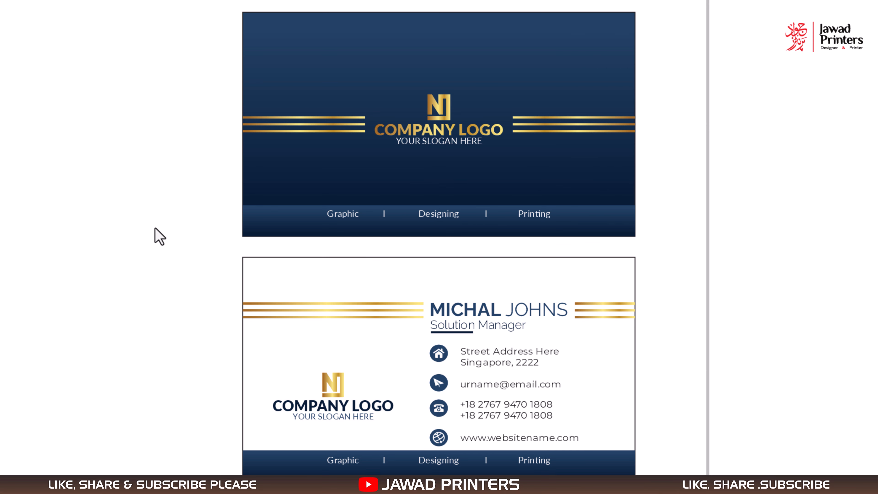